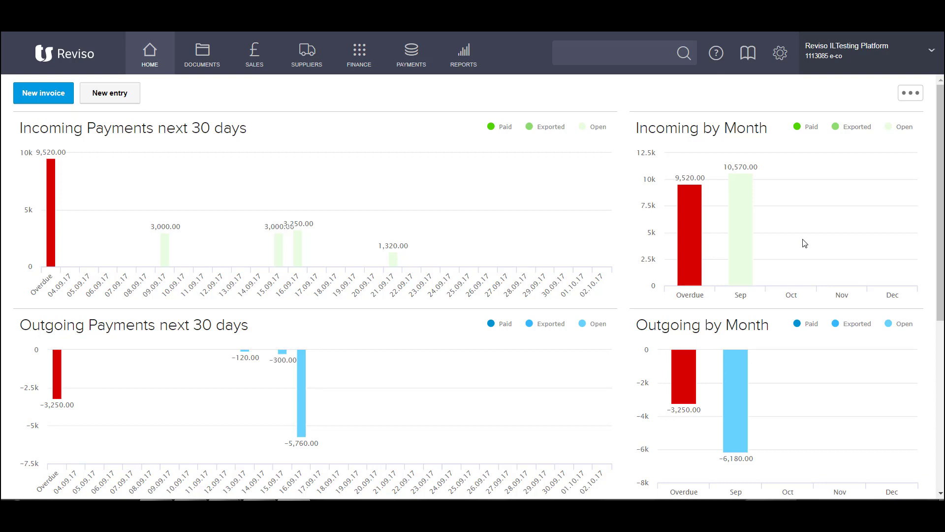
# - Open the Finance > Accounting years page in the company settings
pyautogui.click(779, 54)
pyautogui.click(769, 87)
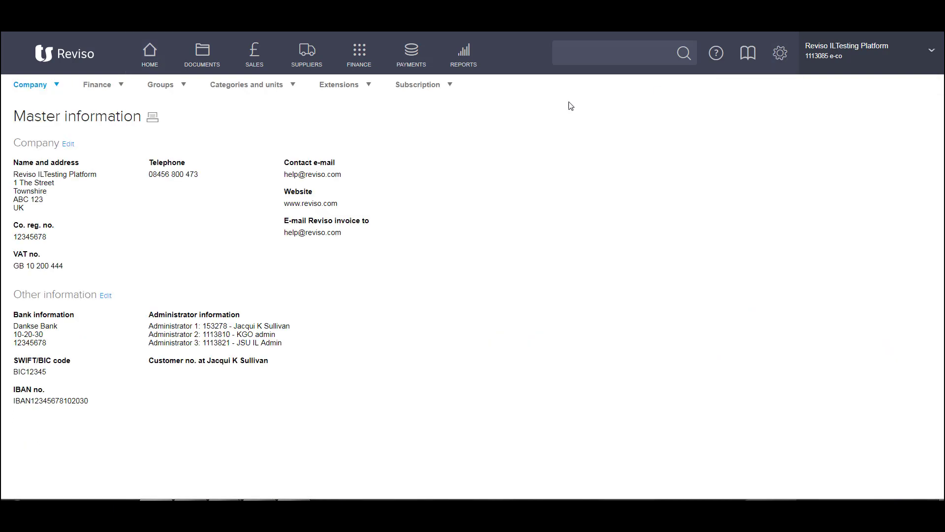
pyautogui.click(89, 85)
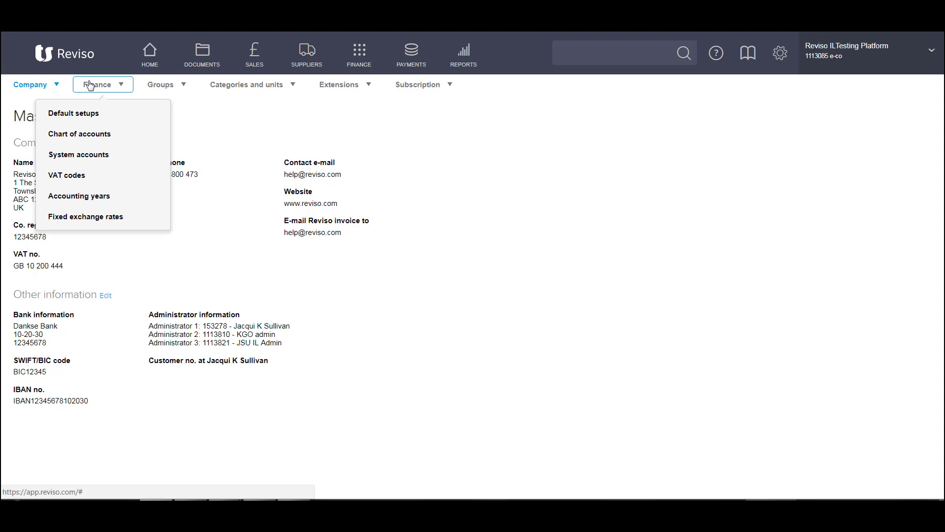
pyautogui.click(66, 195)
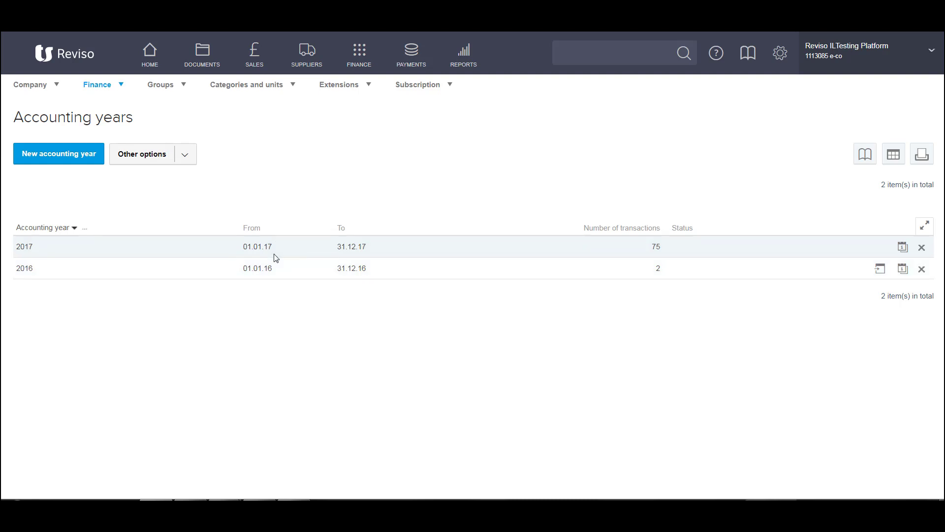
# - Review the 2016 accounting year's twelve open periods, then return to the years list
pyautogui.click(904, 269)
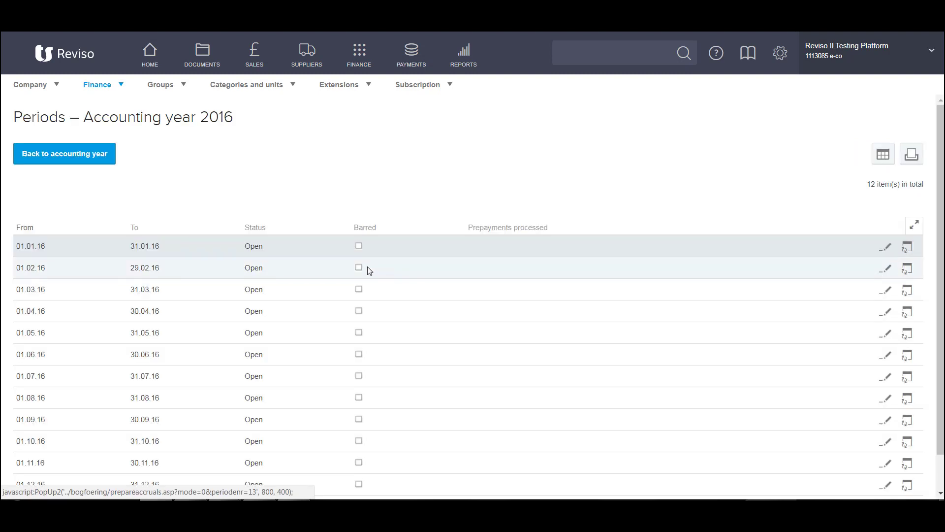
pyautogui.scroll(-1, 383, 263)
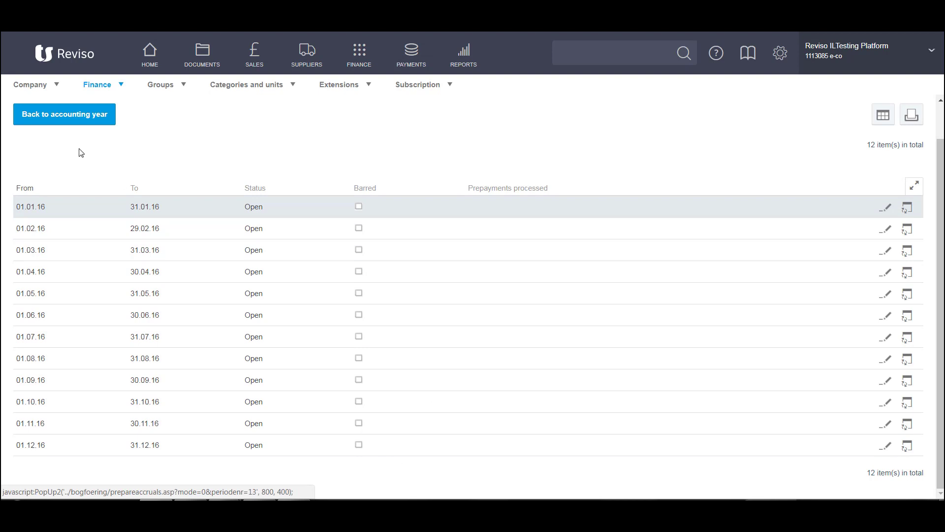
pyautogui.click(75, 117)
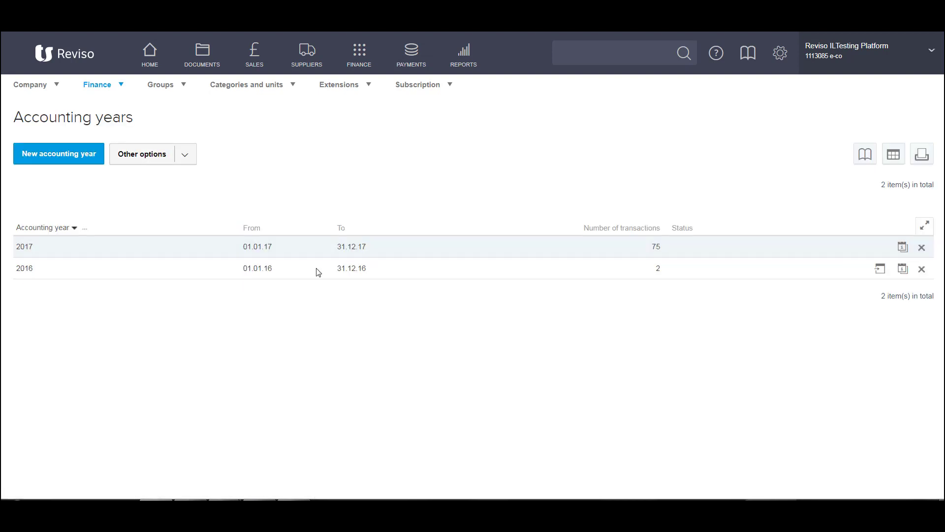
# - View the 2017 periods, then start a new journal entry dated 31.12.16
pyautogui.click(903, 247)
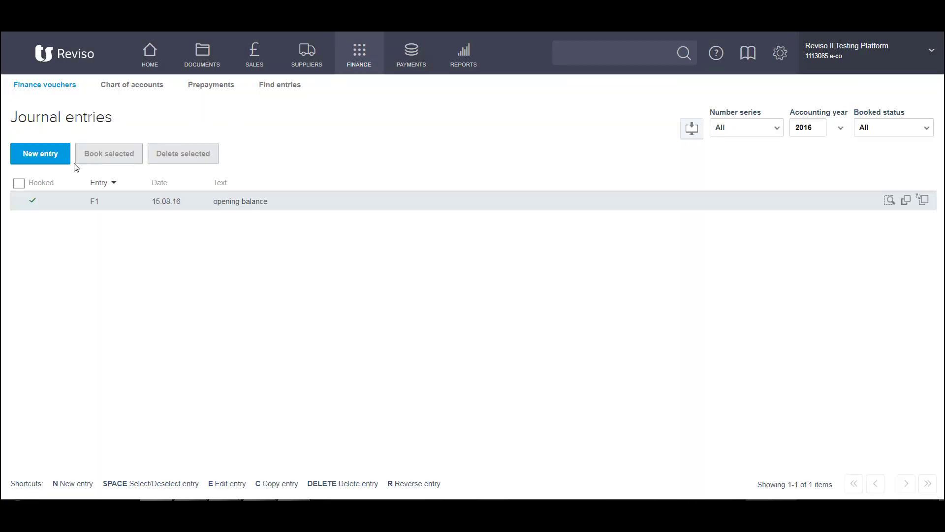
pyautogui.click(37, 155)
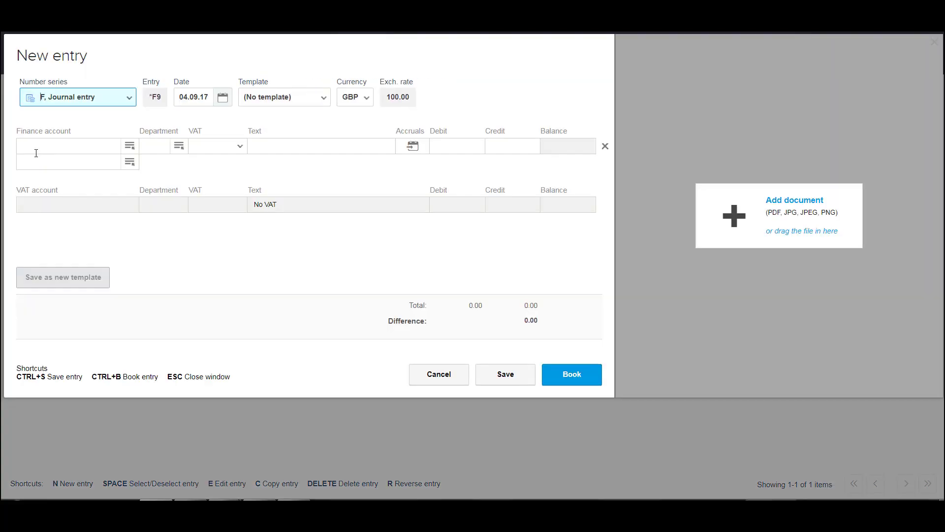
pyautogui.press('Tab')
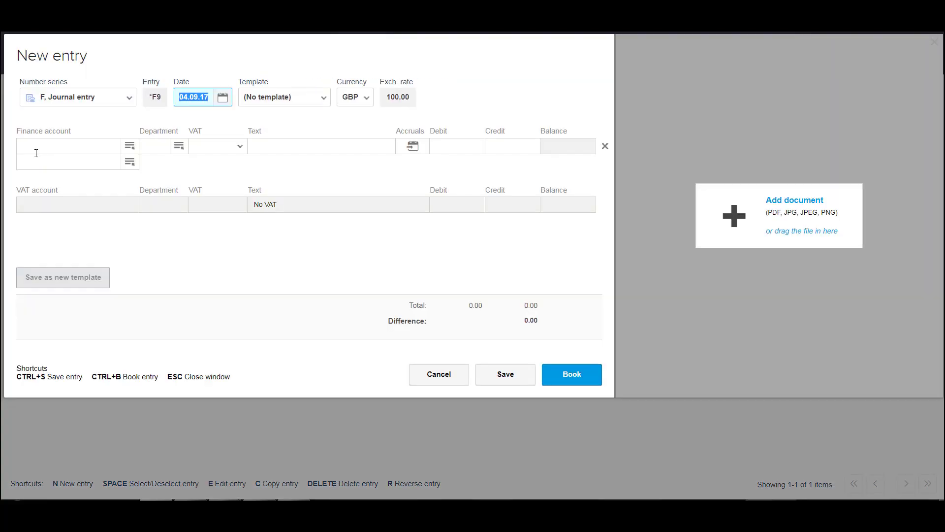
pyautogui.write('311216')
pyautogui.press('Tab')
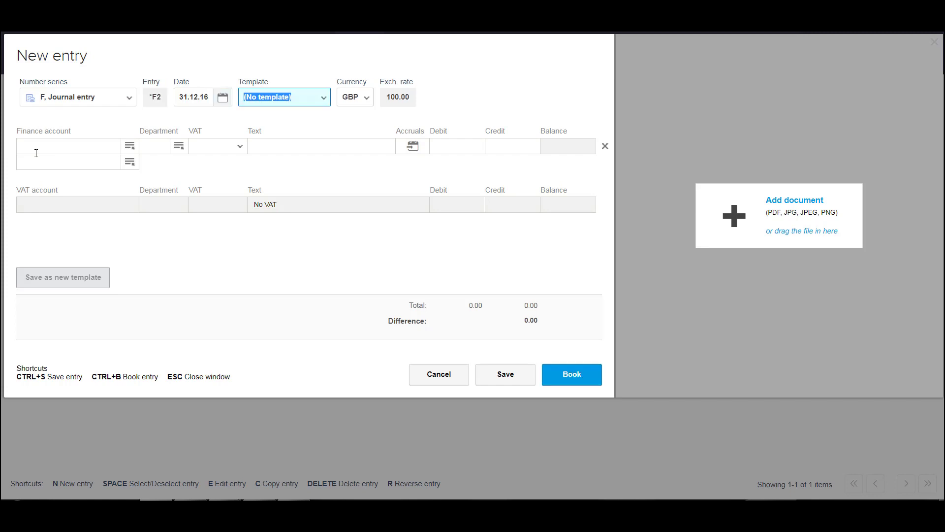
# - Add an 'Opening balance' line debiting 1100 - Debtors 400.00
pyautogui.click(36, 150)
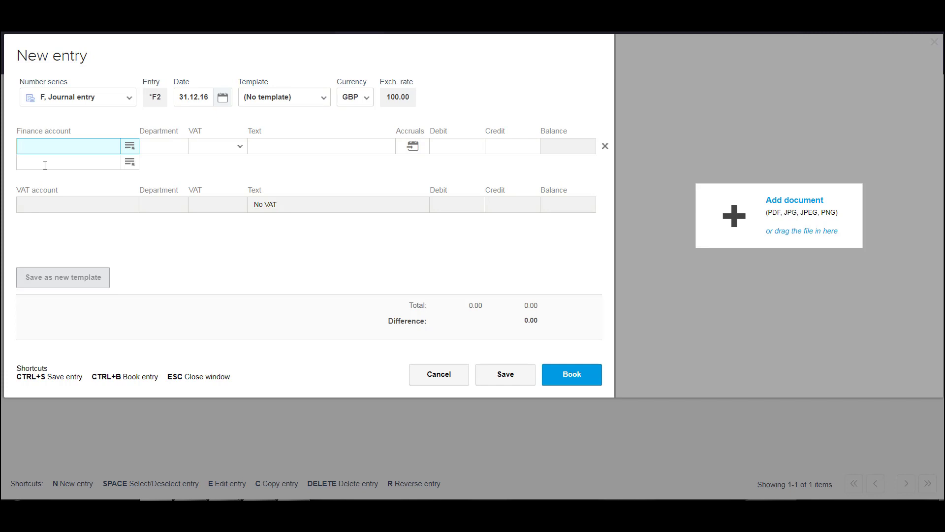
pyautogui.write('de')
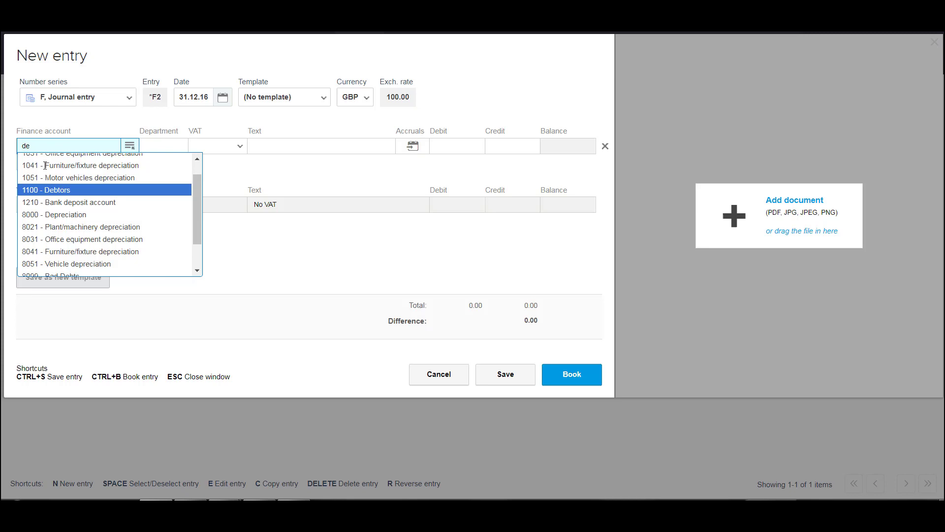
pyautogui.click(47, 191)
pyautogui.press('Tab')
pyautogui.press('Tab')
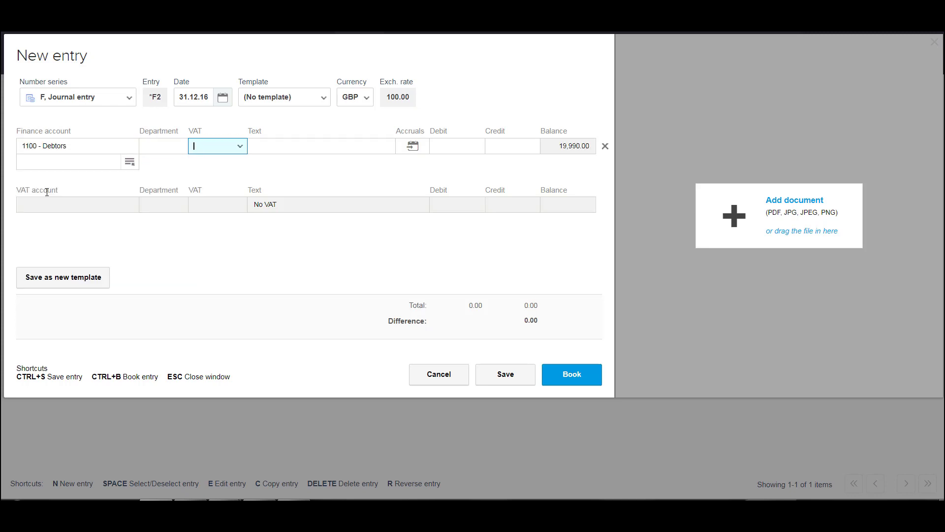
pyautogui.write('Open')
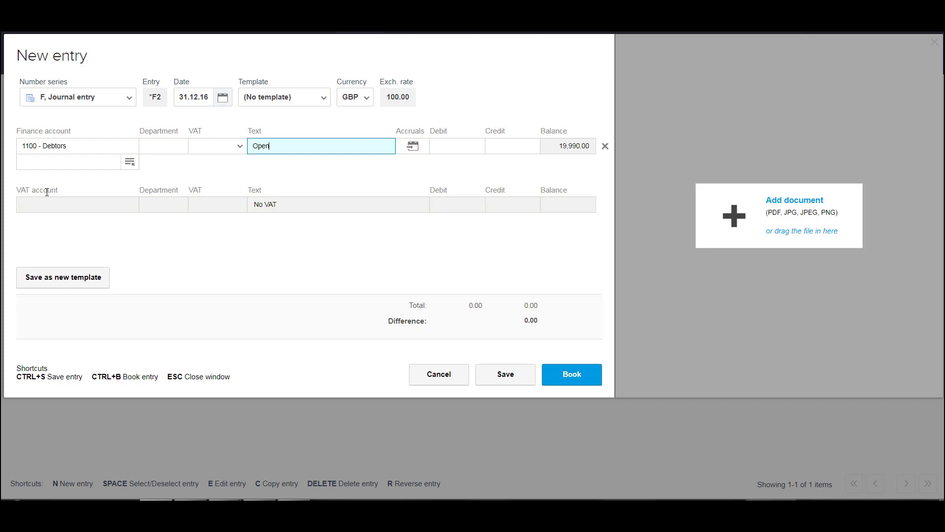
pyautogui.write('ing balance')
pyautogui.press('Tab')
pyautogui.press('Tab')
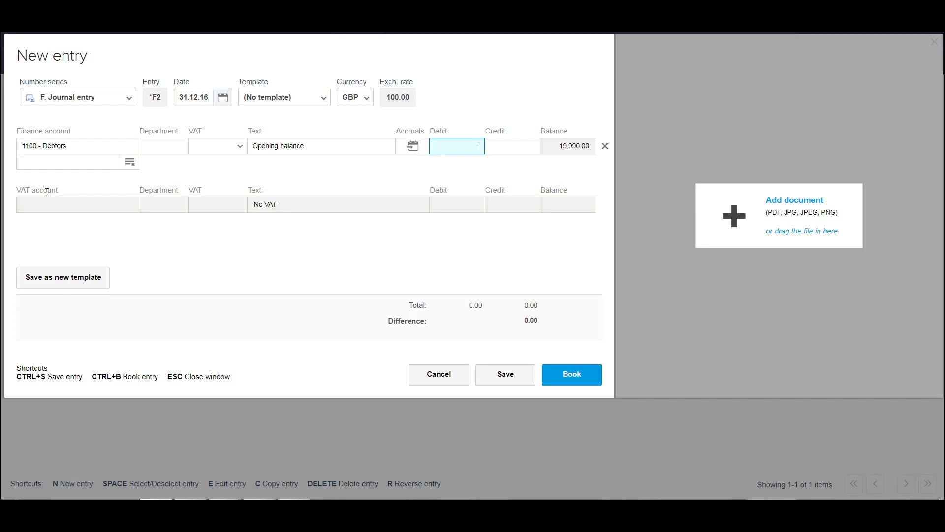
pyautogui.write('400.00')
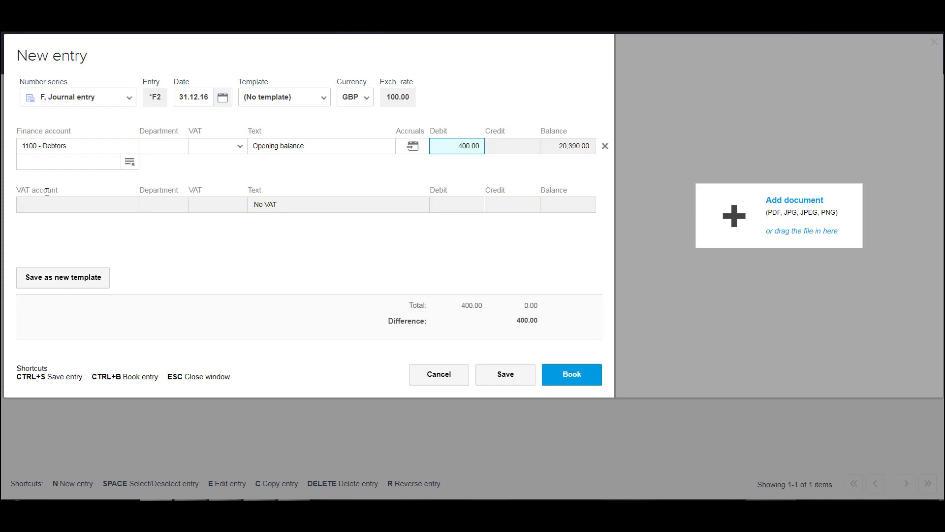
pyautogui.press('Tab')
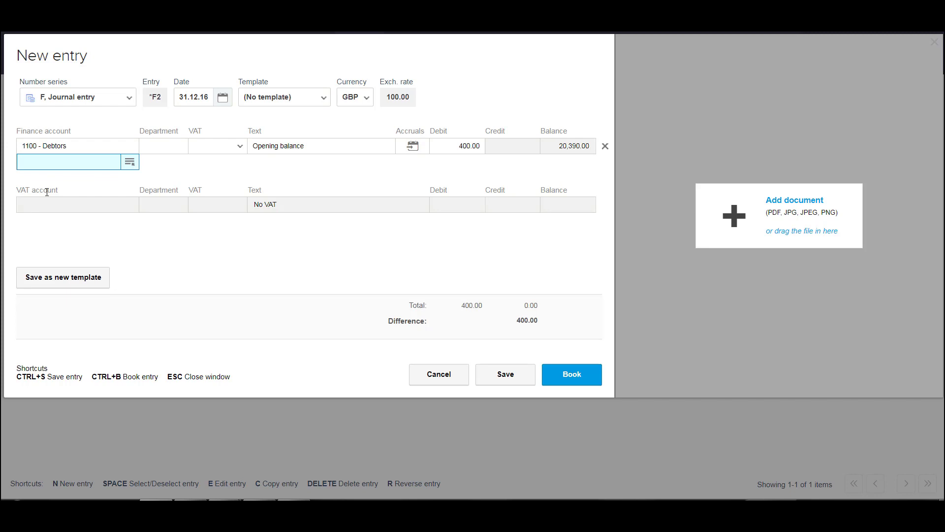
# - Add a second line crediting 2100 - Creditors control account 525.00
pyautogui.write('credit')
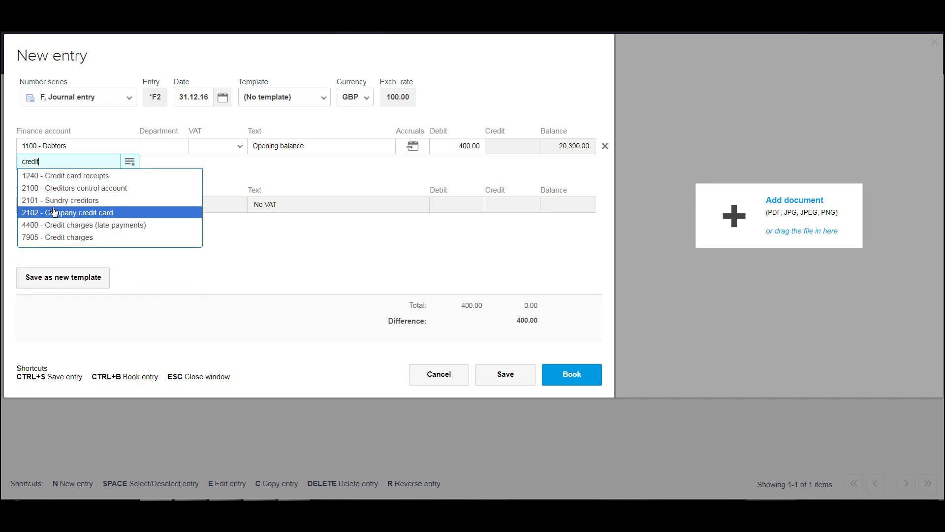
pyautogui.click(67, 190)
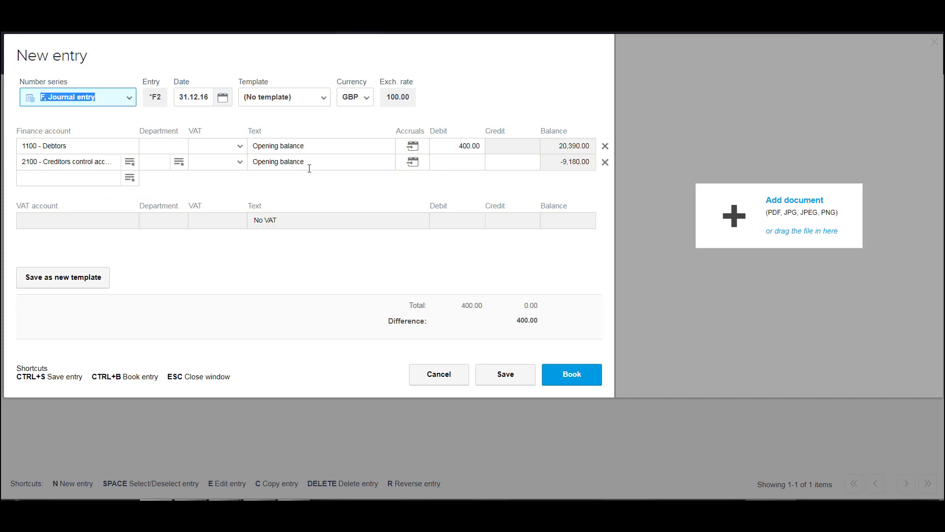
pyautogui.click(503, 165)
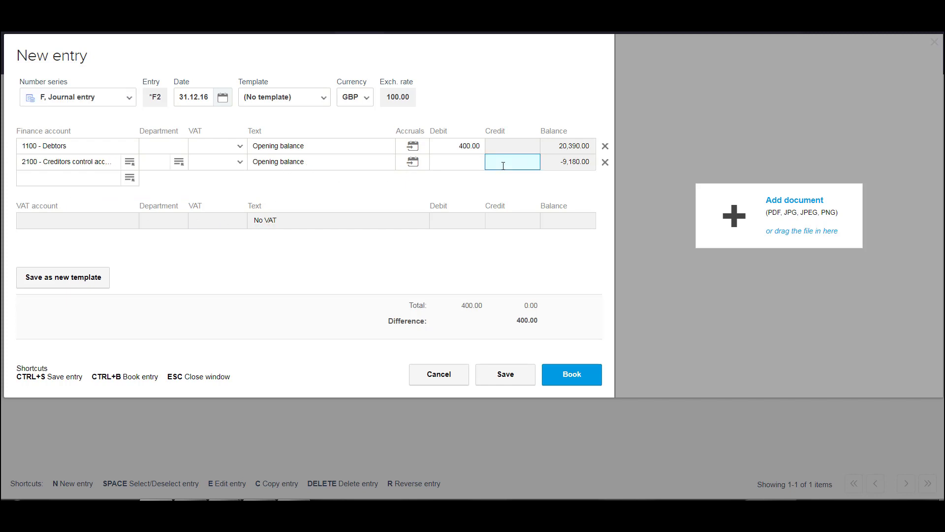
pyautogui.write('525.00')
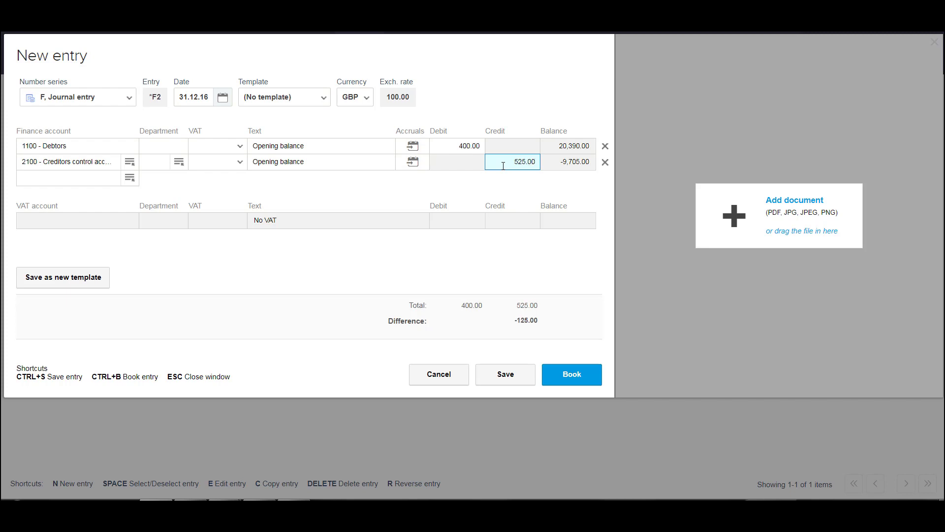
pyautogui.press('Tab')
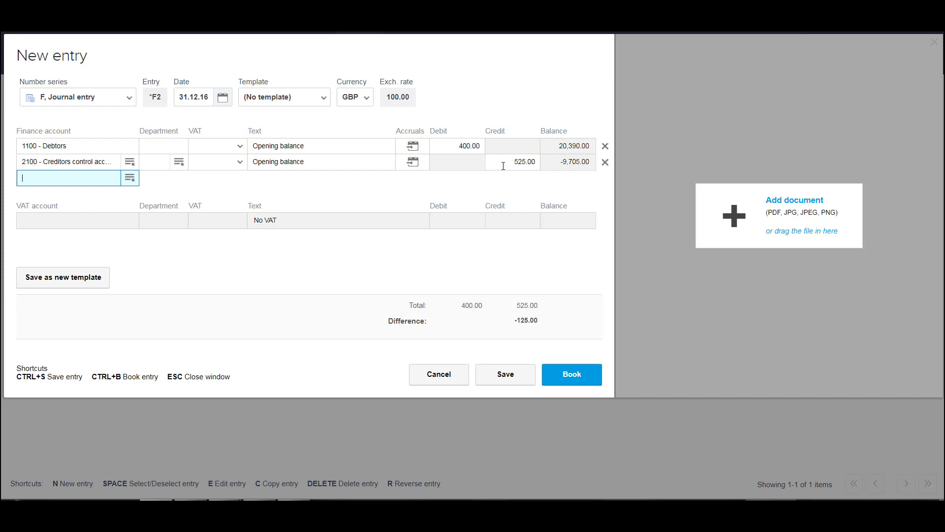
# - Add a 1102 - Prepayments line without a VAT code, debiting 100.00
pyautogui.write('pre')
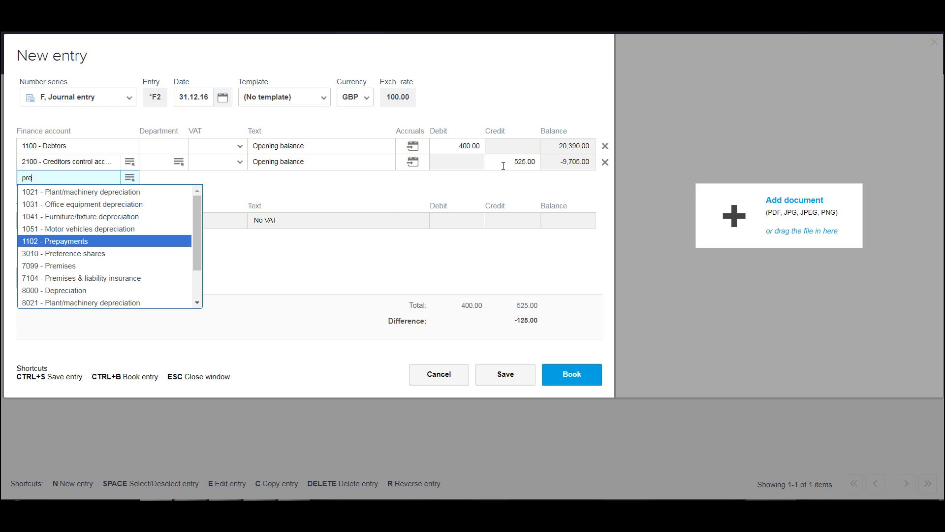
pyautogui.press('Tab')
pyautogui.press('Tab')
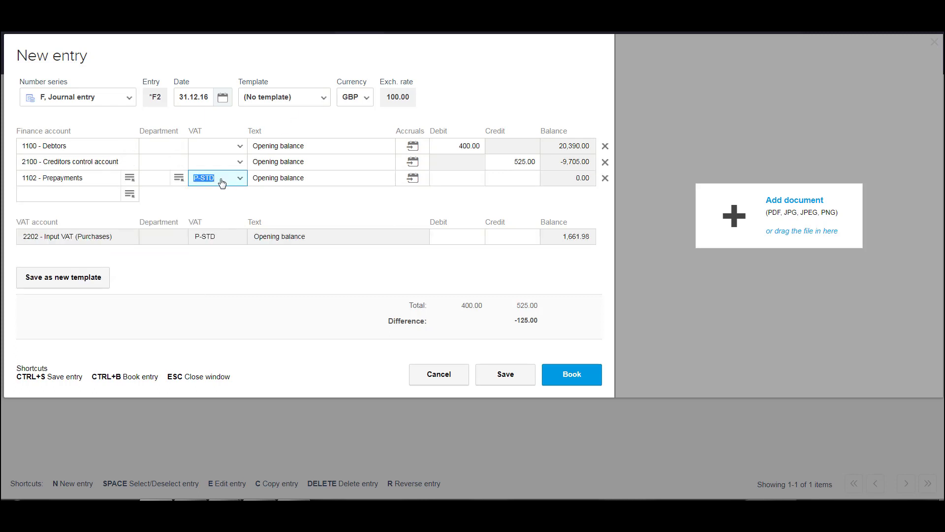
pyautogui.click(240, 181)
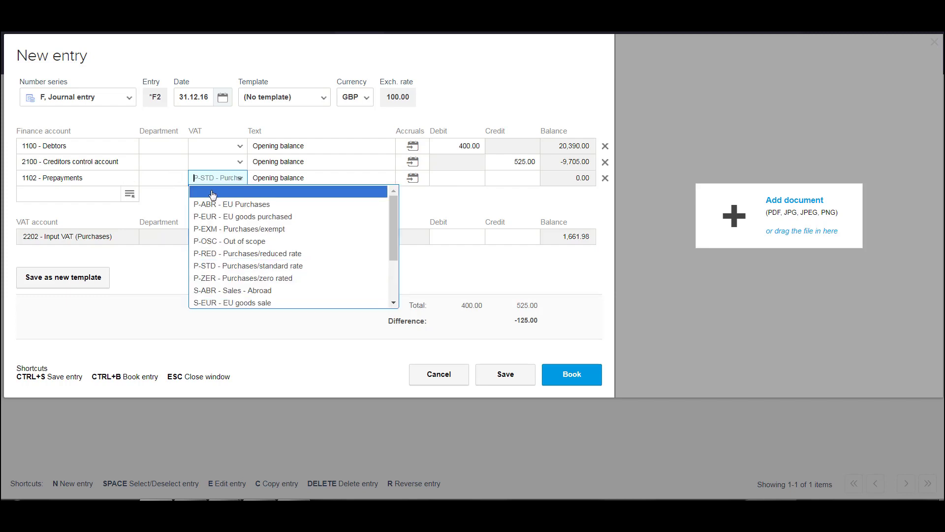
pyautogui.click(213, 193)
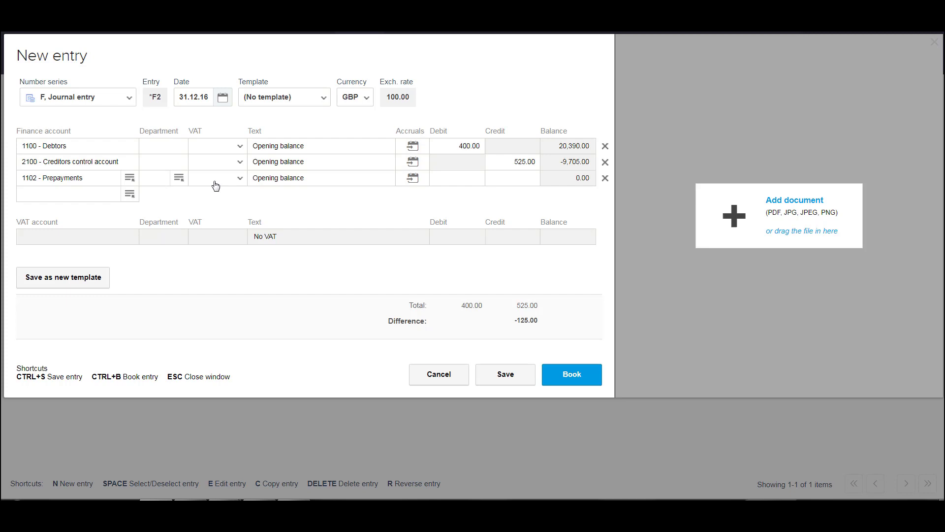
pyautogui.press('Tab')
pyautogui.press('Tab')
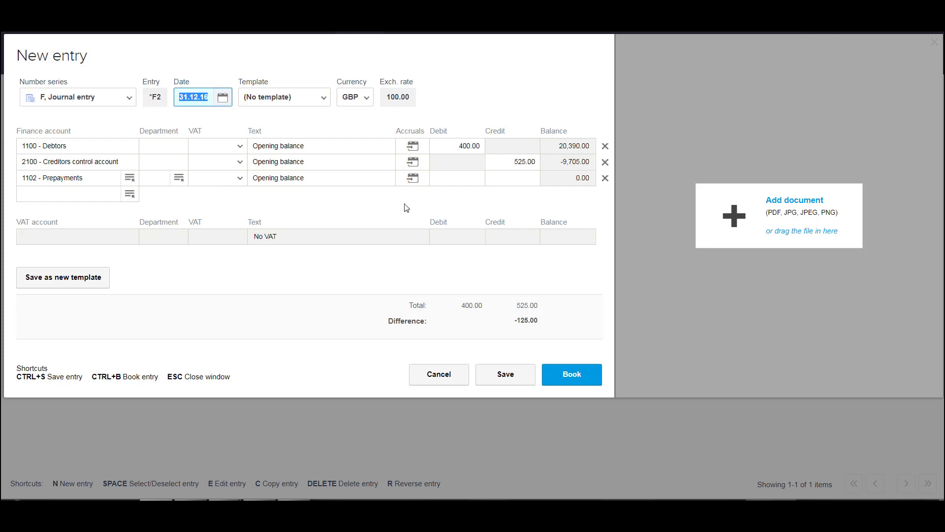
pyautogui.click(443, 181)
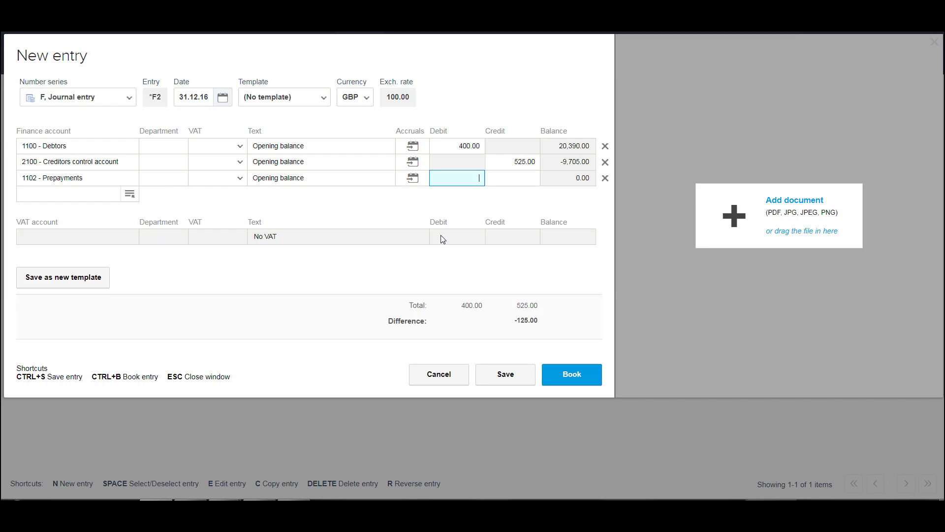
pyautogui.write('100.00')
pyautogui.press('Return')
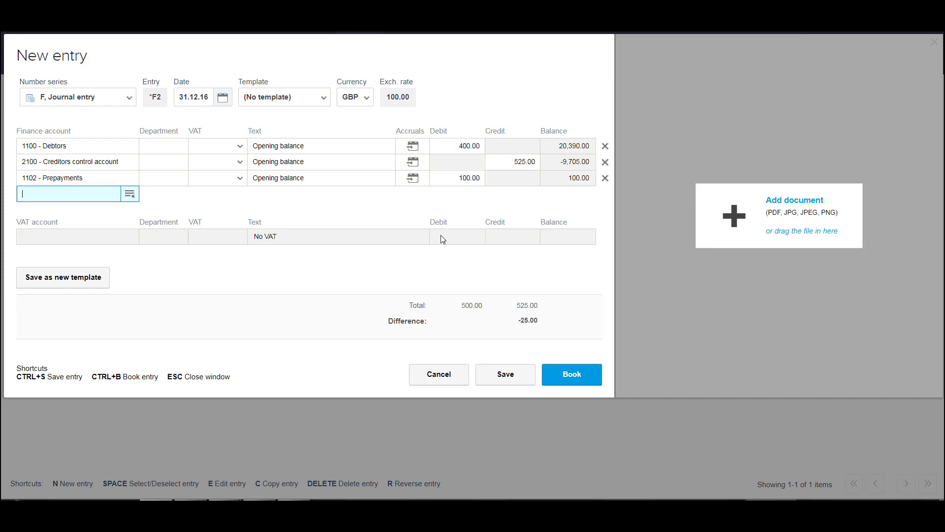
# - Add a 2109 - Accruals line crediting 200.00 and save the entry with Ctrl+S
pyautogui.write('Acc')
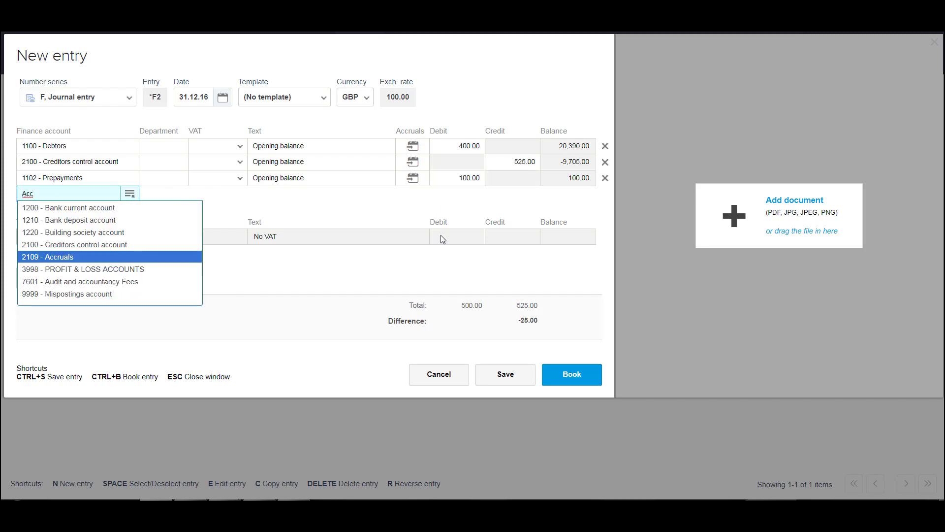
pyautogui.click(97, 257)
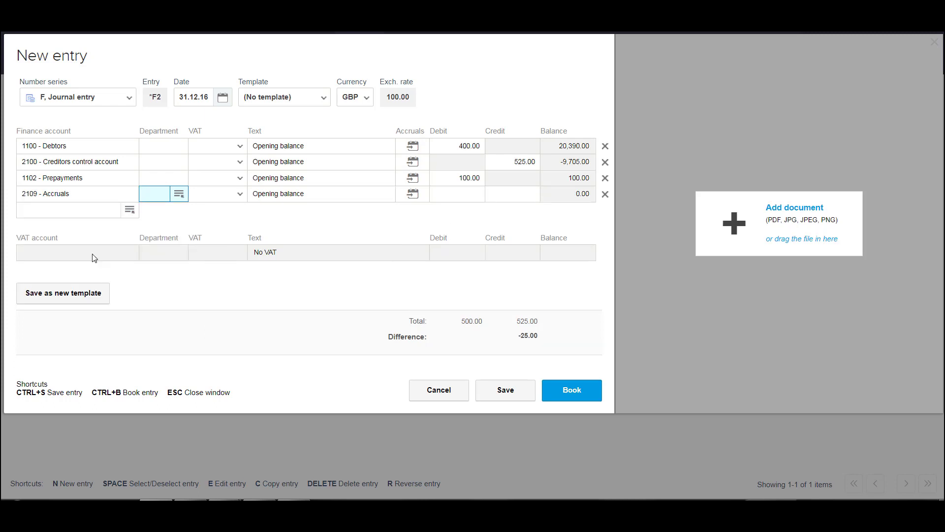
pyautogui.click(501, 200)
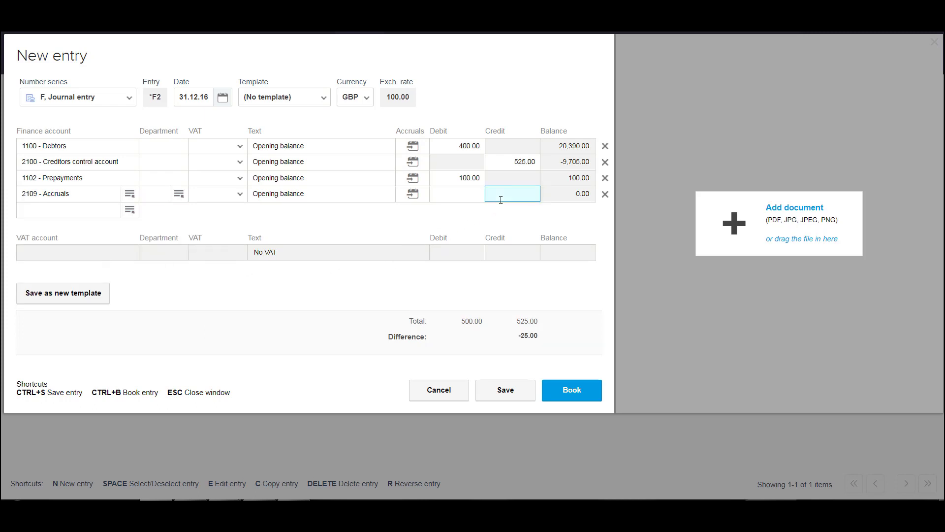
pyautogui.write('200')
pyautogui.press('Tab')
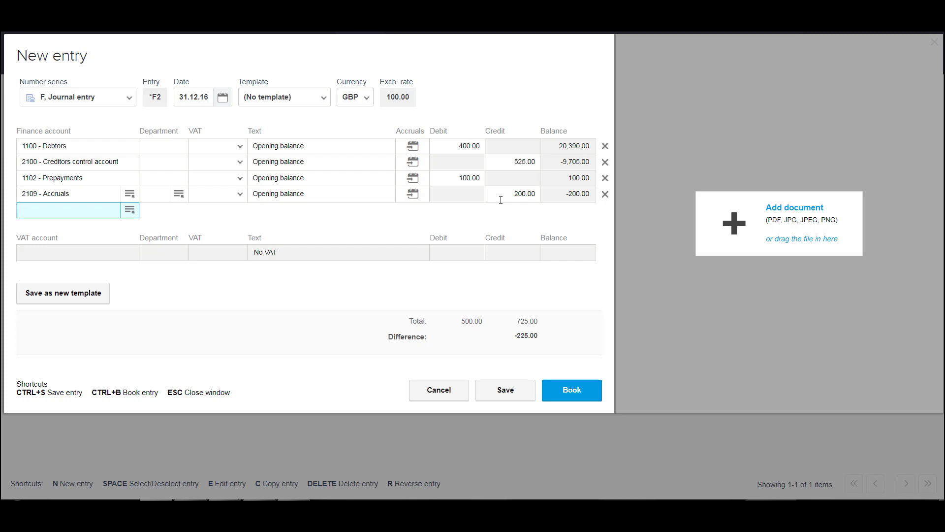
pyautogui.hotkey('ctrl', 's')
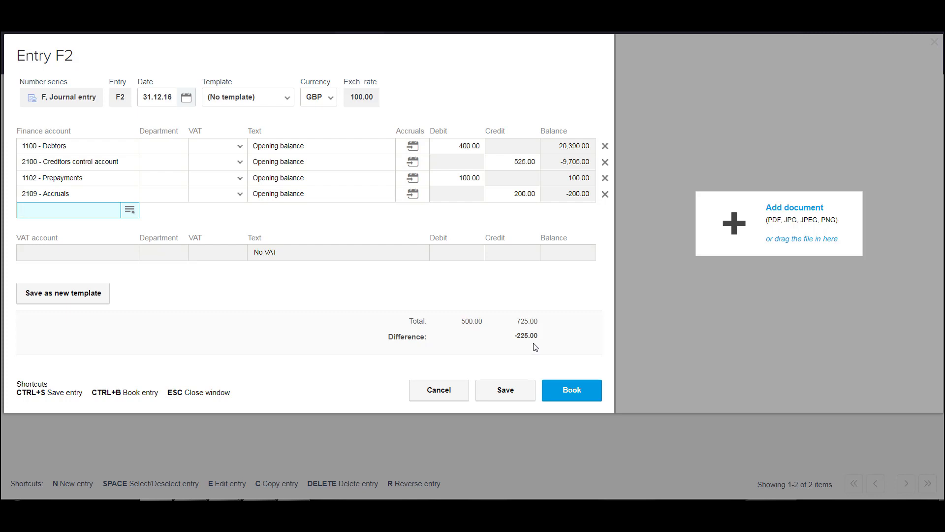
# - Add a line debiting 3200 - Profit or loss brought fwd 500.00
pyautogui.write('pro')
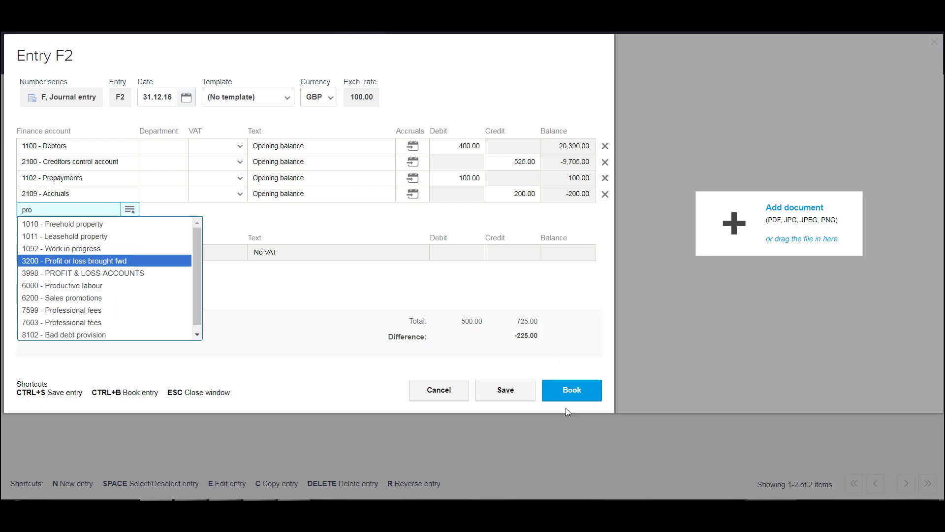
pyautogui.click(114, 263)
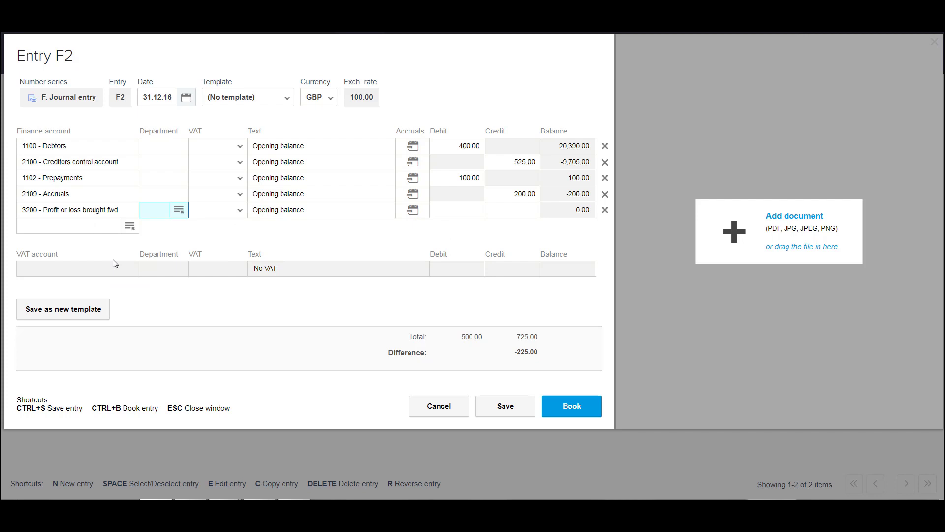
pyautogui.press('Tab')
pyautogui.press('Tab')
pyautogui.press('Tab')
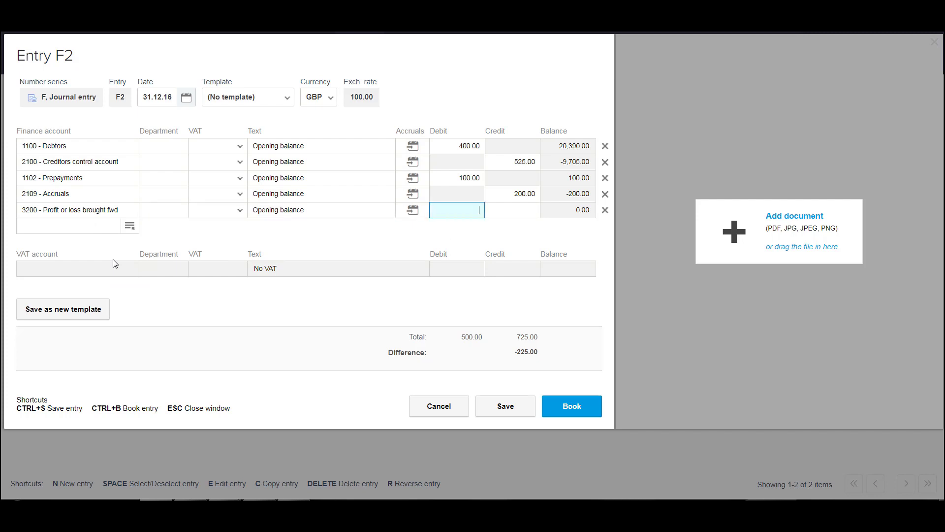
pyautogui.write('500')
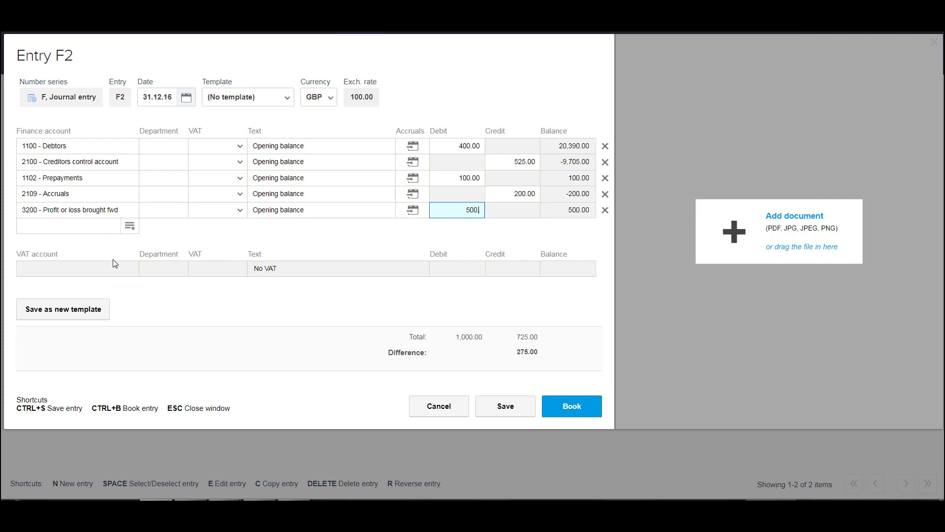
pyautogui.press('Return')
# - Add a line crediting 2200 - VAT liability b/fwd 275.00 and save the balanced entry
pyautogui.write('vat')
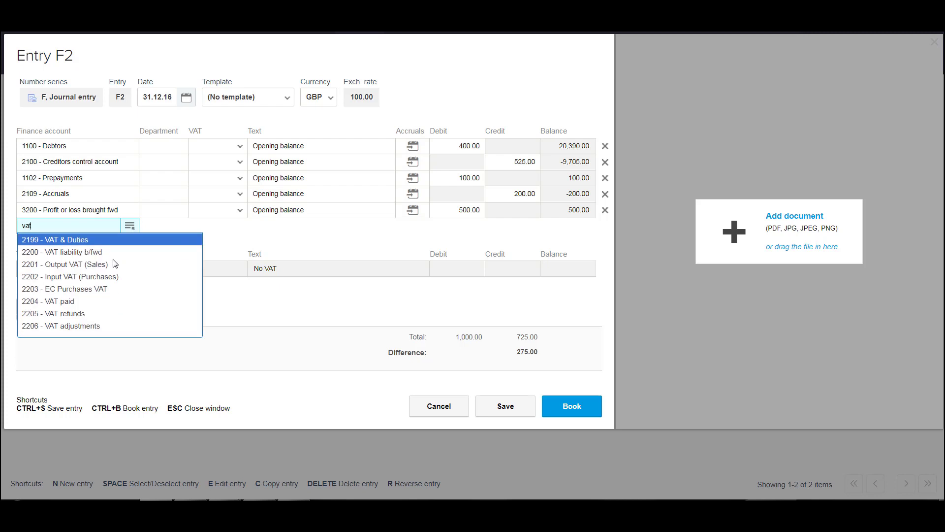
pyautogui.click(94, 251)
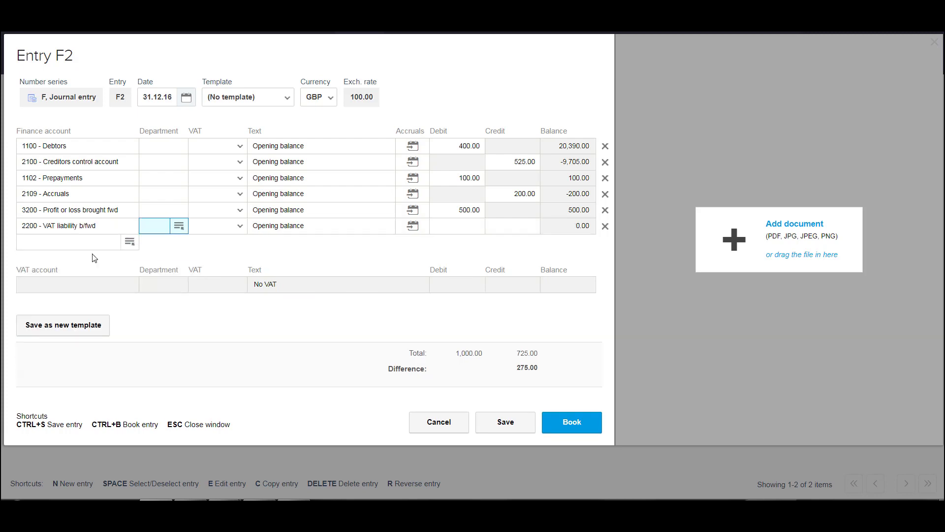
pyautogui.press('Tab')
pyautogui.press('Tab')
pyautogui.press('Tab')
pyautogui.press('Tab')
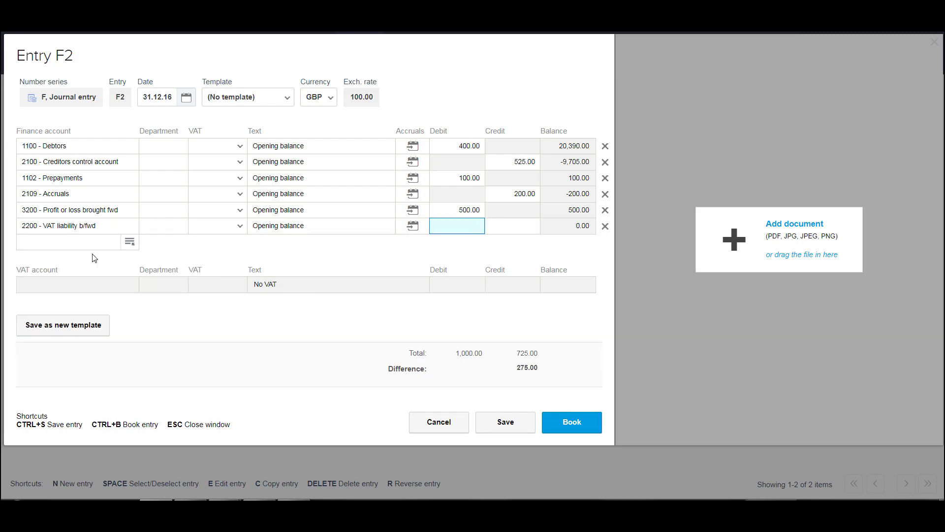
pyautogui.press('Tab')
pyautogui.write('275.00')
pyautogui.press('Tab')
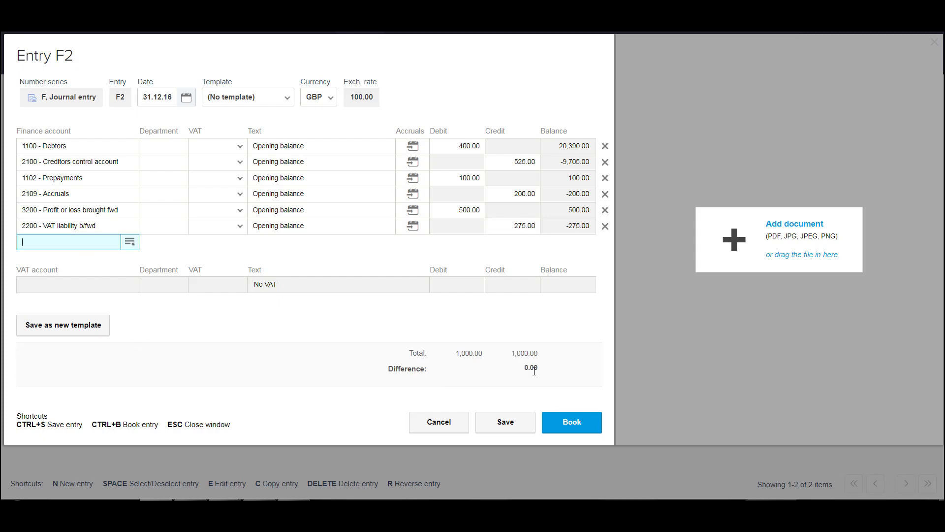
pyautogui.click(516, 428)
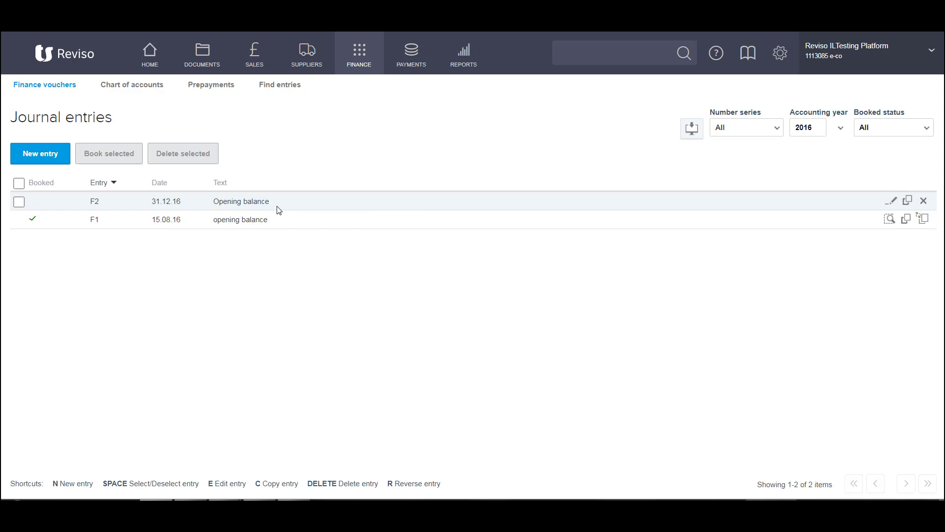
# - Run Financial statements > Trial balance to 31.12.16 with non-booked entries included
pyautogui.click(463, 65)
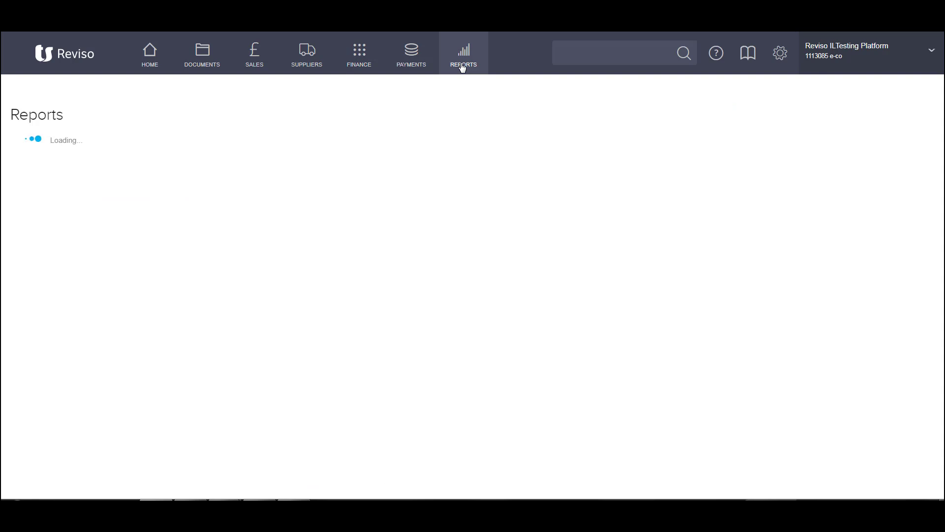
pyautogui.click(48, 87)
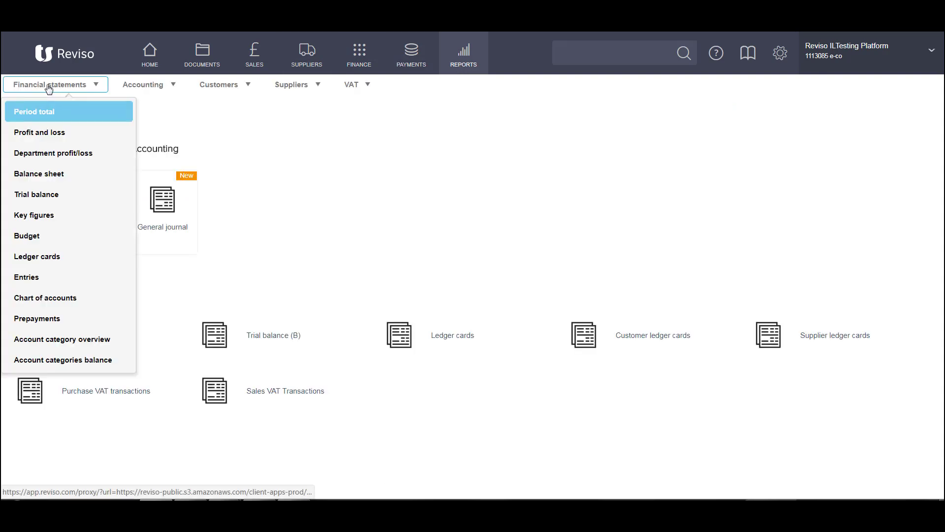
pyautogui.click(30, 194)
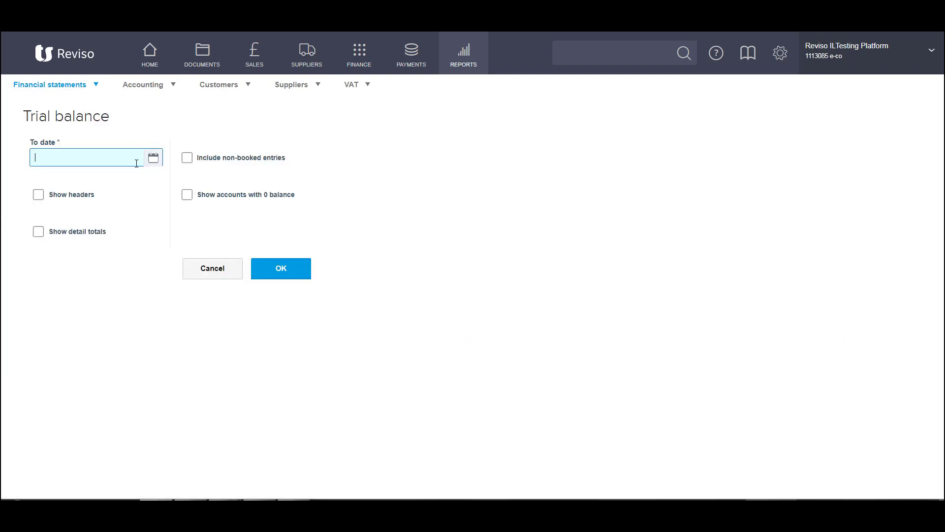
pyautogui.write('311216')
pyautogui.press('Tab')
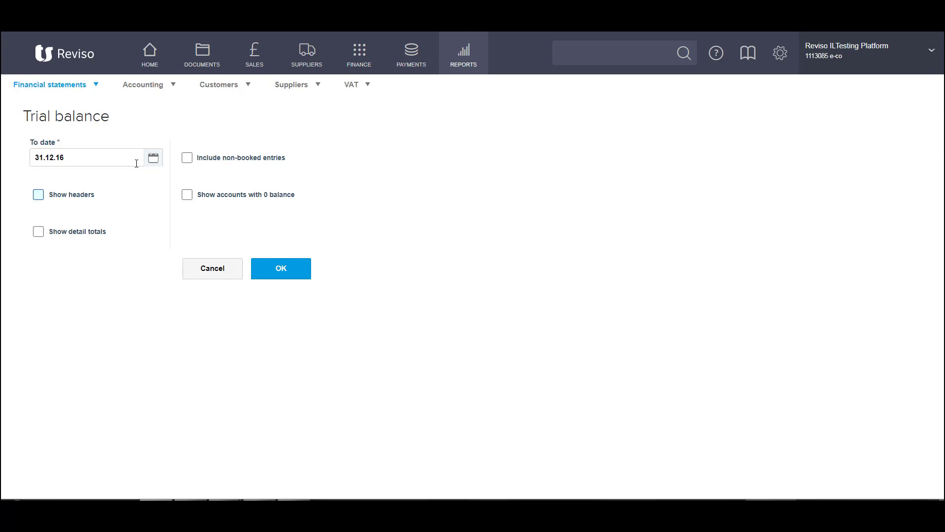
pyautogui.click(187, 157)
pyautogui.click(273, 275)
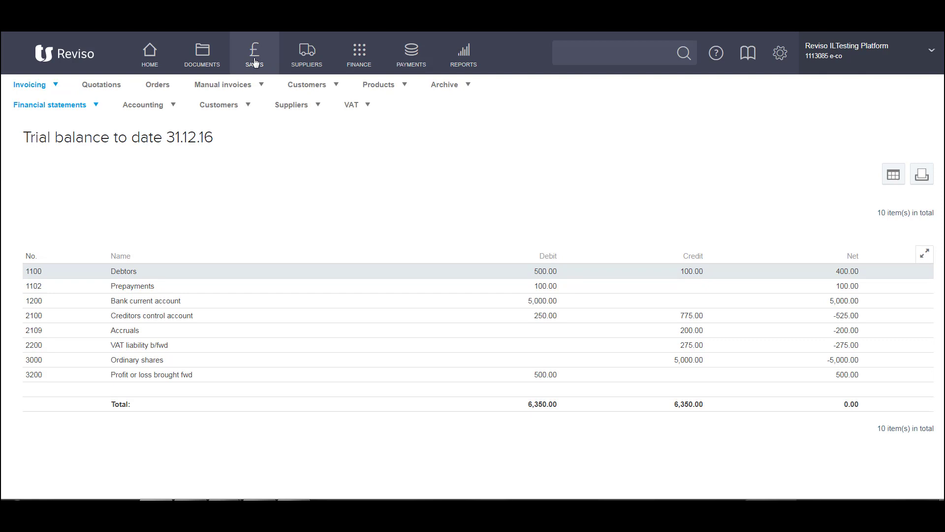
# - Open a new manual invoice under Sales > Manual invoices
pyautogui.click(255, 61)
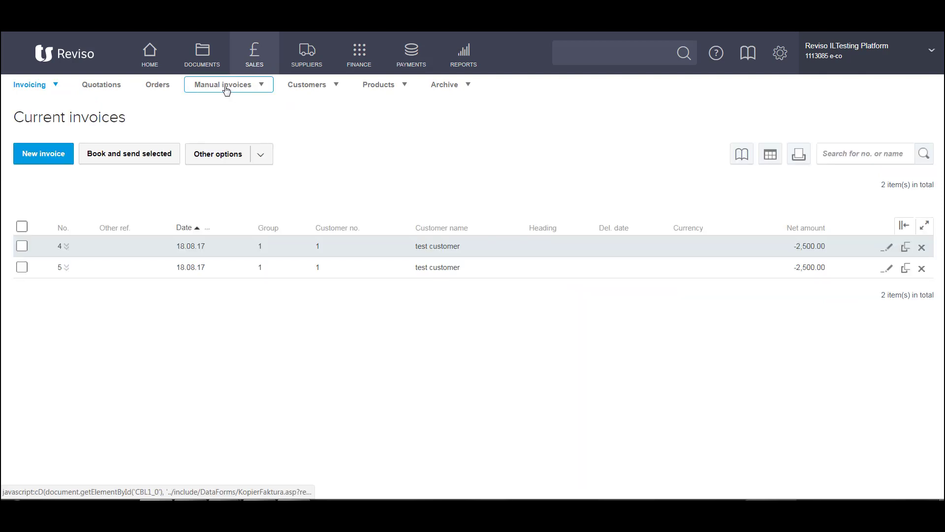
pyautogui.moveTo(227, 89)
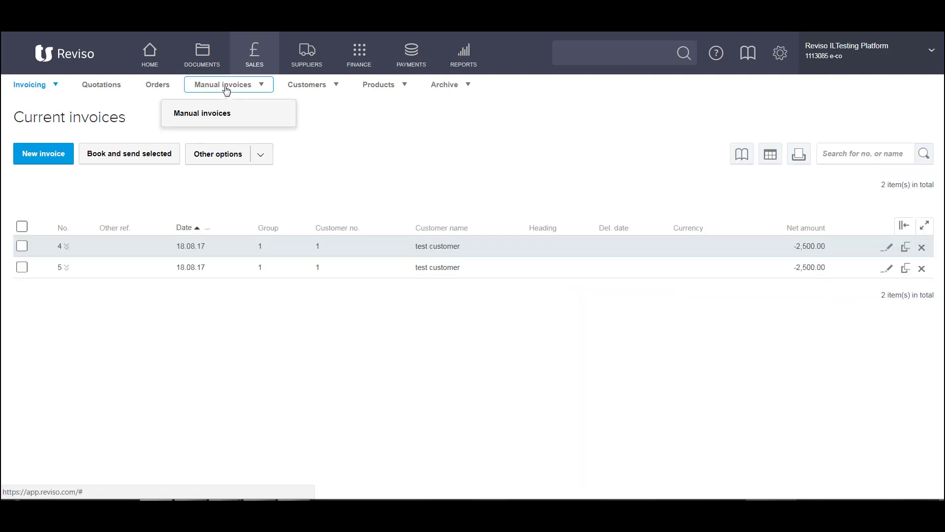
pyautogui.click(213, 113)
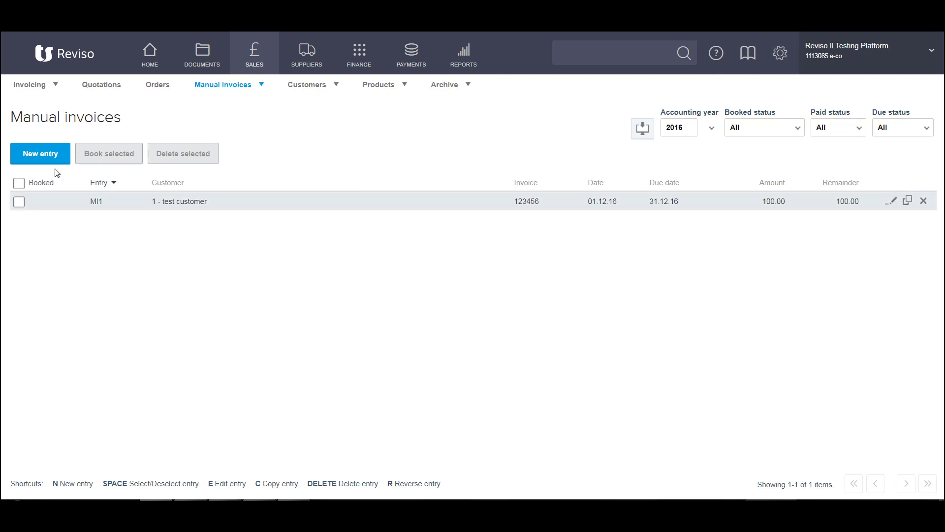
pyautogui.click(39, 153)
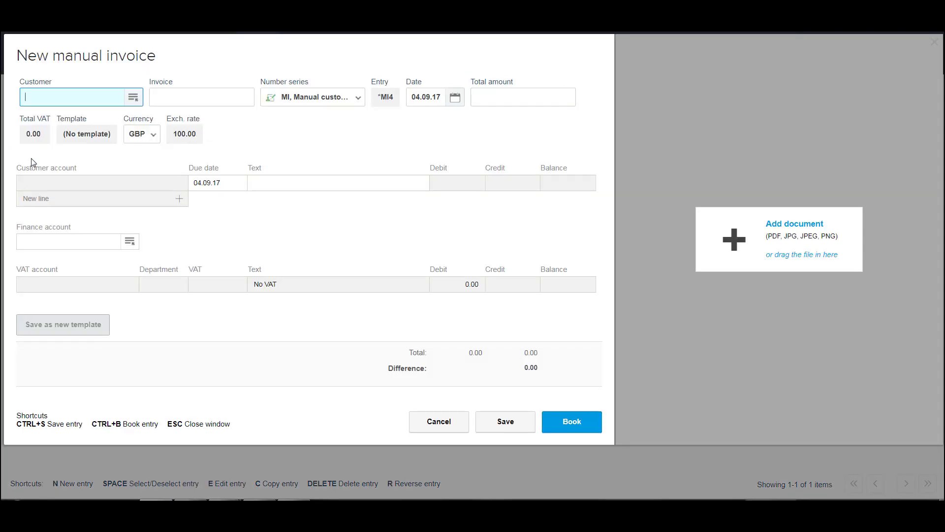
# - Choose test customer and enter invoice number 253636
pyautogui.click(131, 98)
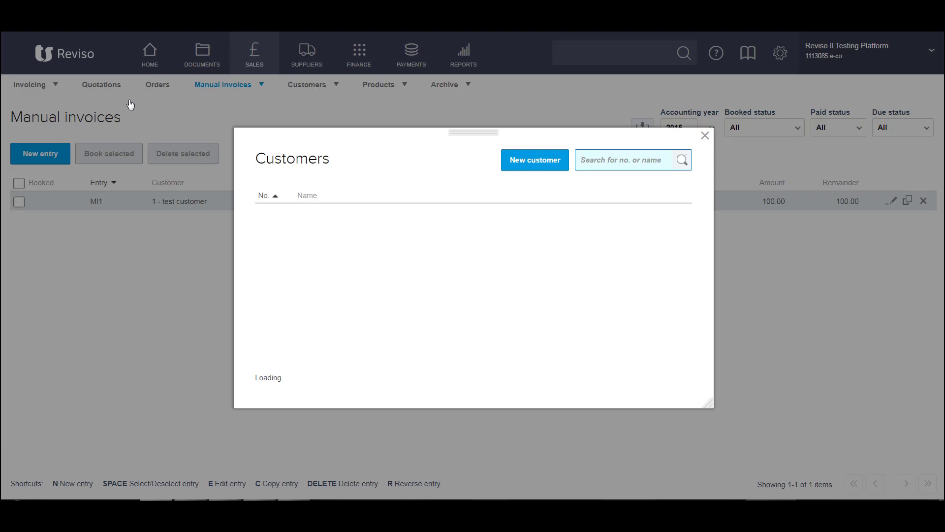
pyautogui.click(301, 215)
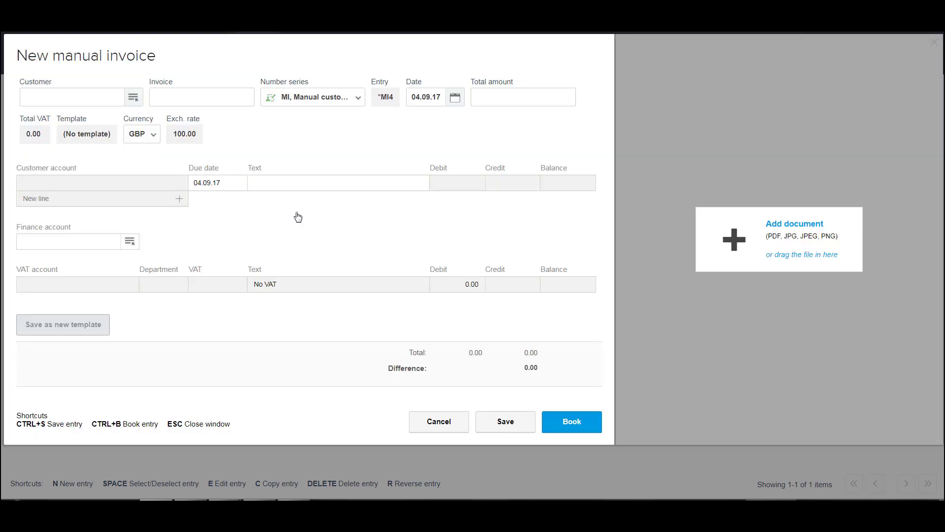
pyautogui.click(201, 97)
pyautogui.write('253636')
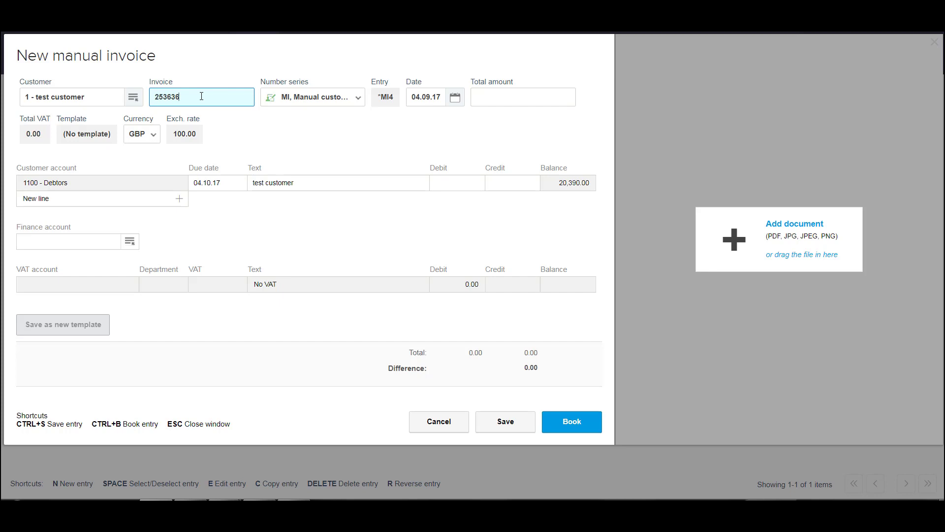
pyautogui.press('Tab')
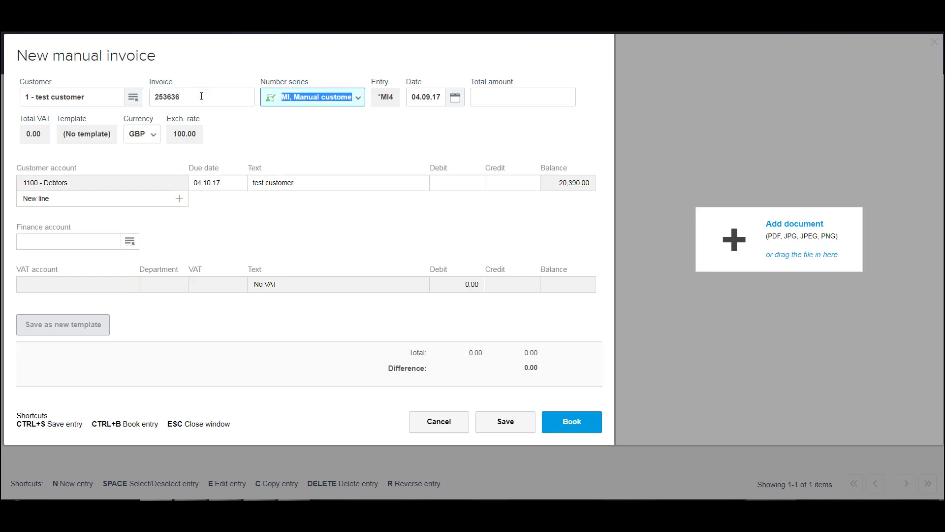
# - Date the invoice 31.12.16 and enter a total amount of 300.00
pyautogui.press('Tab')
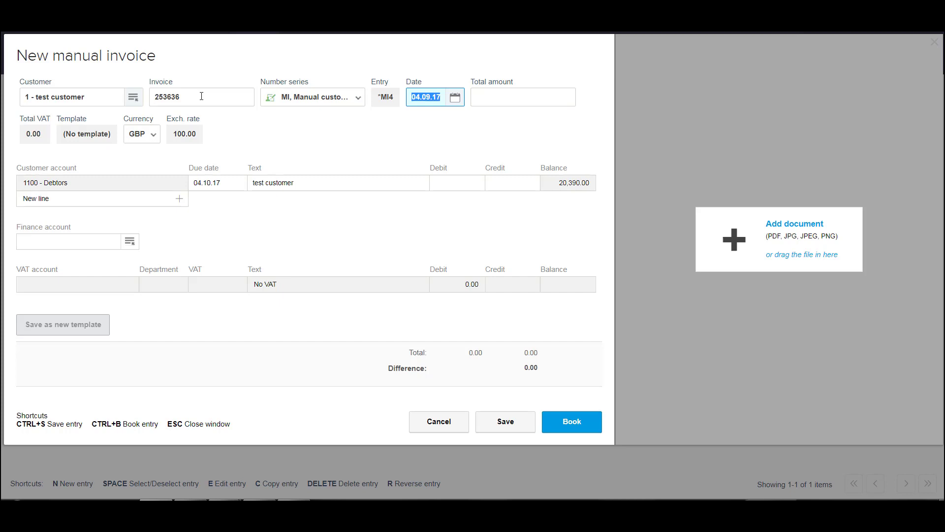
pyautogui.write('31121')
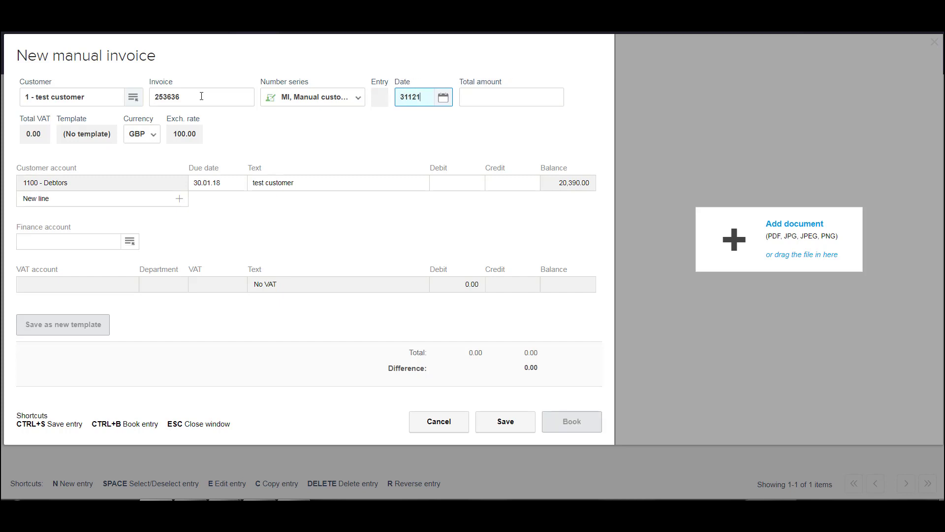
pyautogui.write('7')
pyautogui.press('BackSpace')
pyautogui.write('6')
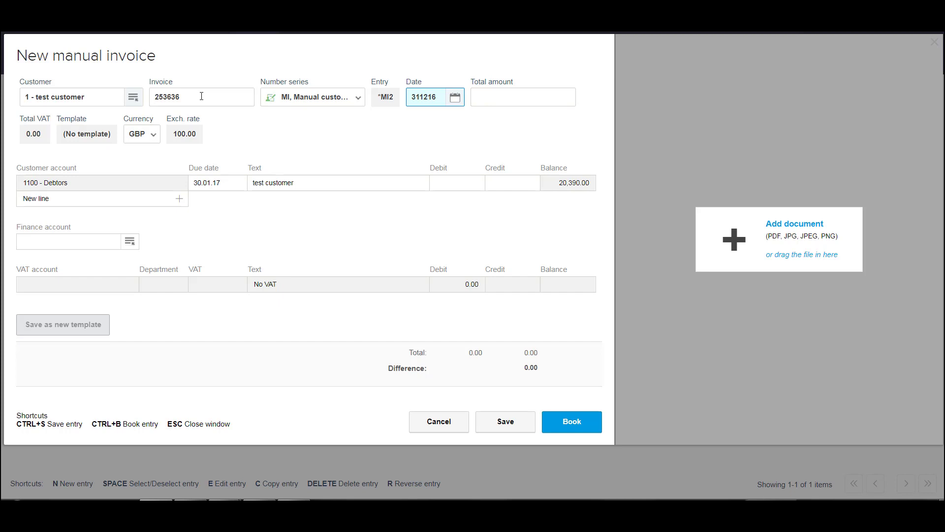
pyautogui.press('Tab')
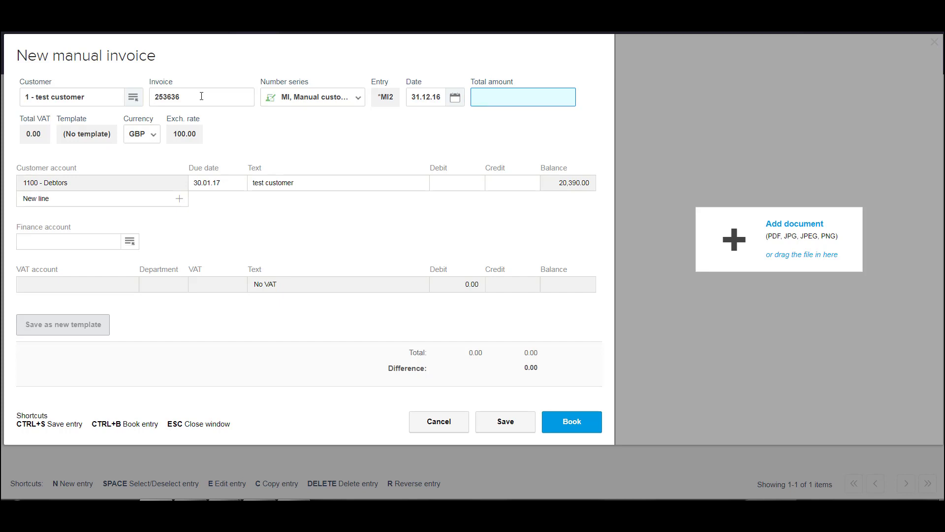
pyautogui.write('300.00')
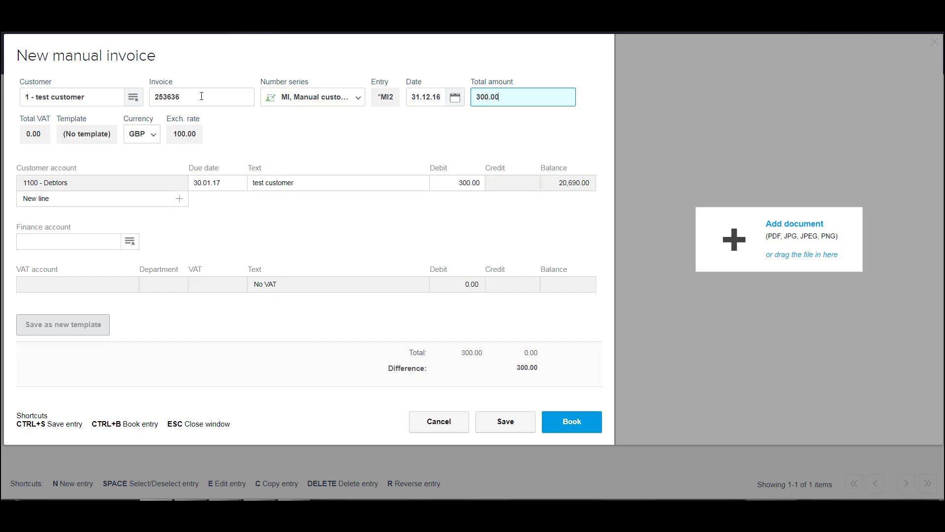
pyautogui.press('Tab')
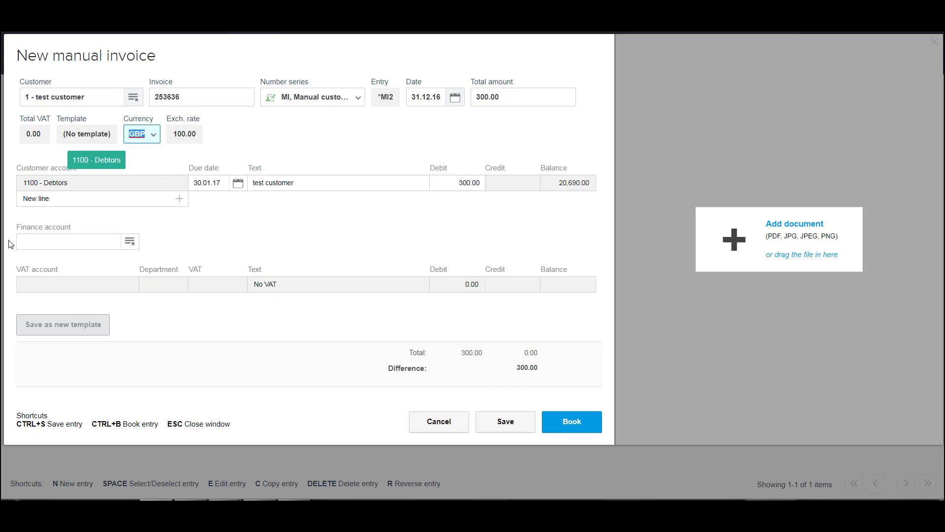
# - Add a 1100 - Debtors line 'Inv 253636' crediting 300.00 and save the invoice
pyautogui.click(45, 238)
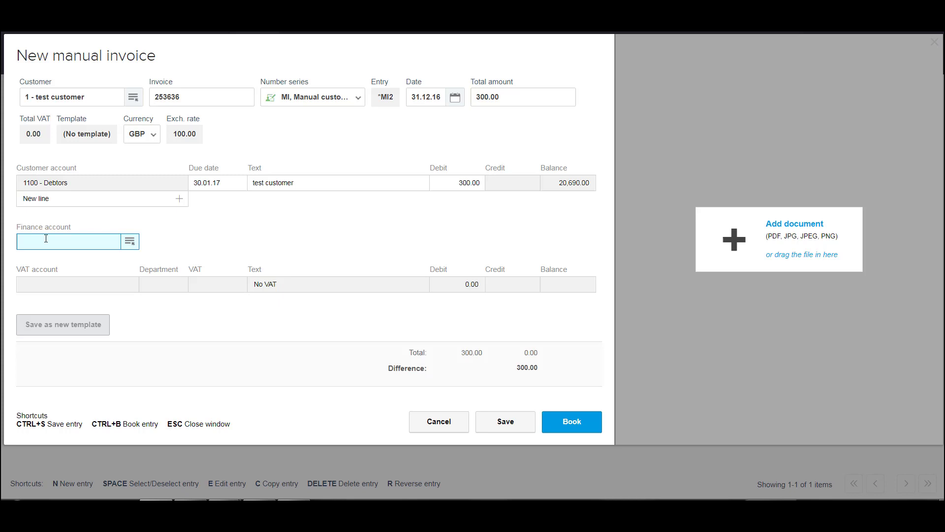
pyautogui.write('1100')
pyautogui.press('Tab')
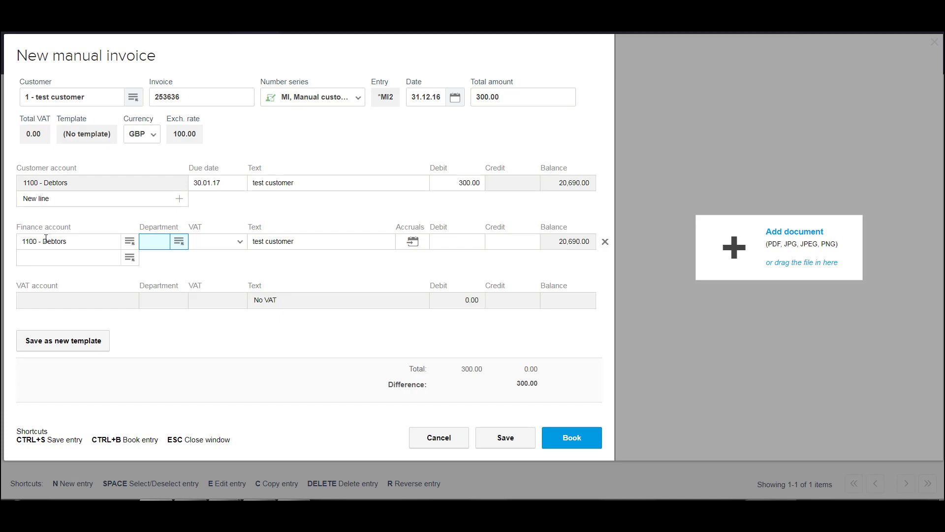
pyautogui.press('Tab')
pyautogui.press('Tab')
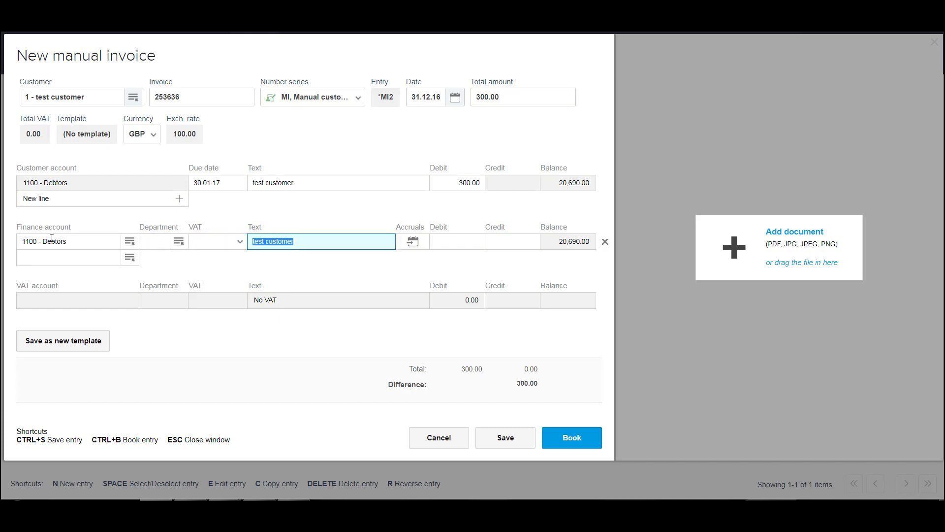
pyautogui.write('Inv 253636')
pyautogui.press('Tab')
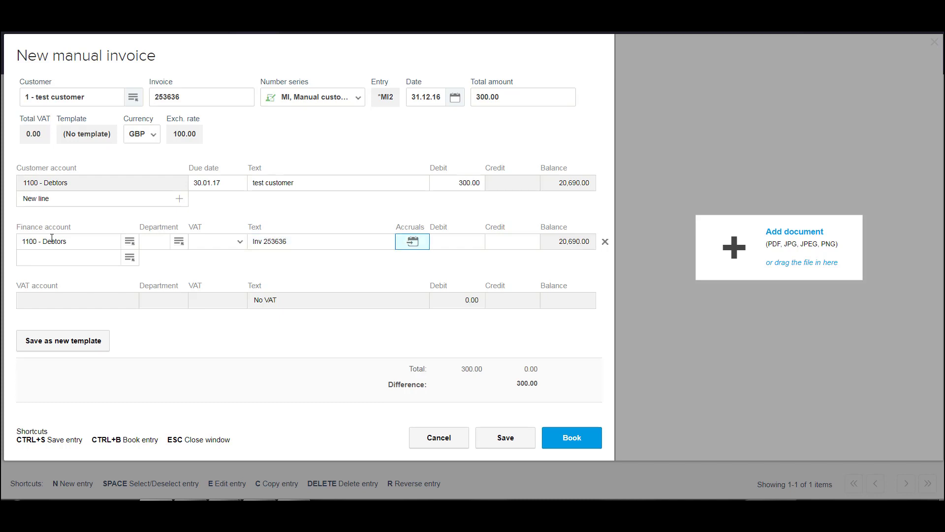
pyautogui.press('Tab')
pyautogui.press('Tab')
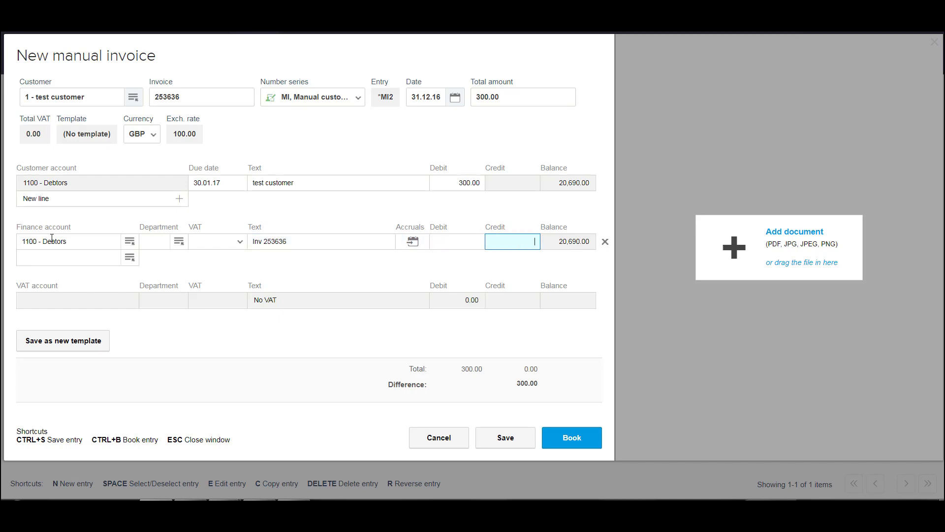
pyautogui.write('300')
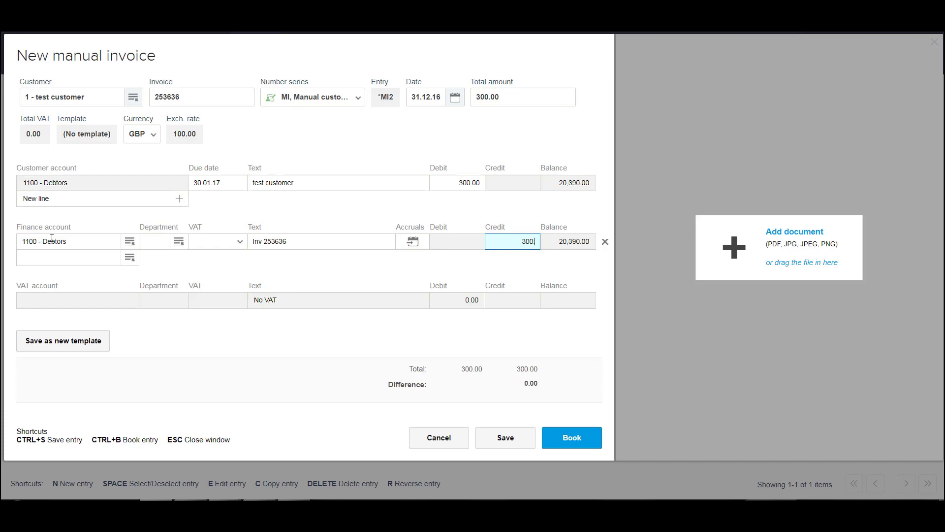
pyautogui.press('Tab')
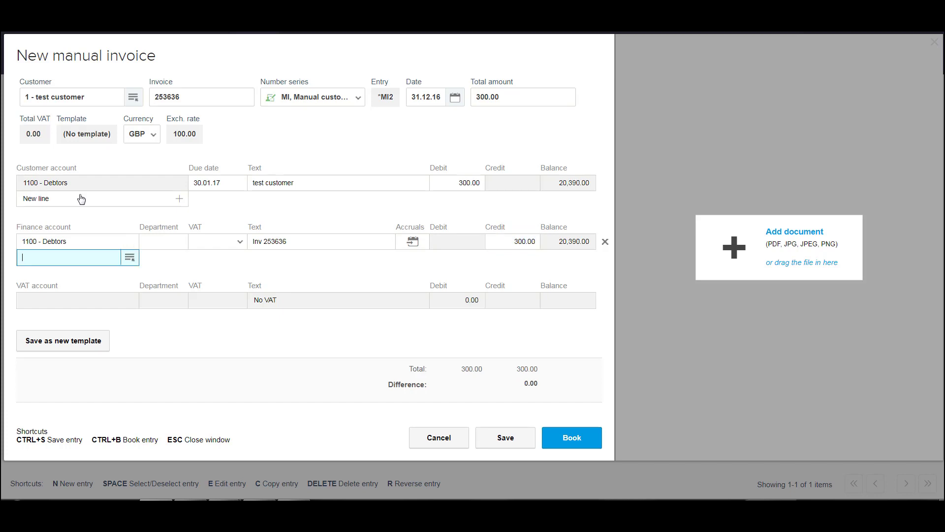
pyautogui.click(499, 440)
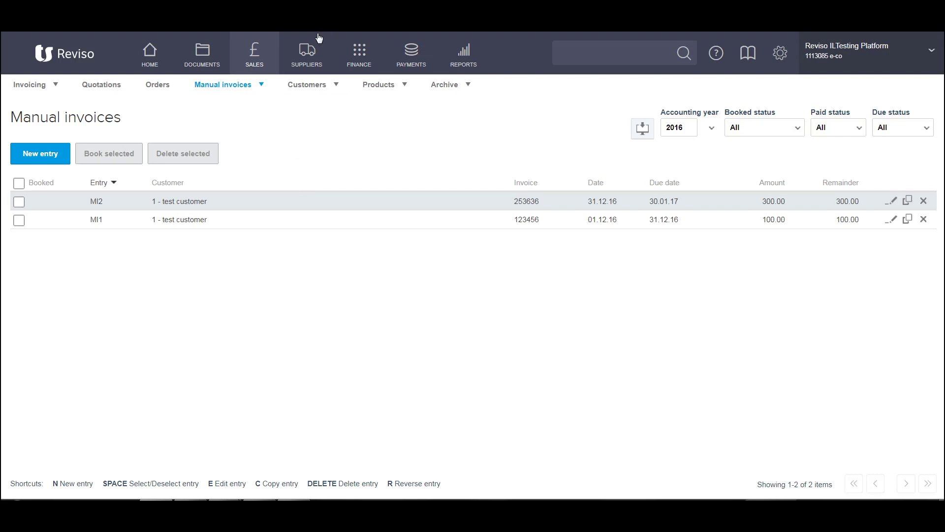
# - Start a new supplier invoice from Supplies with invoice number 54698
pyautogui.click(302, 65)
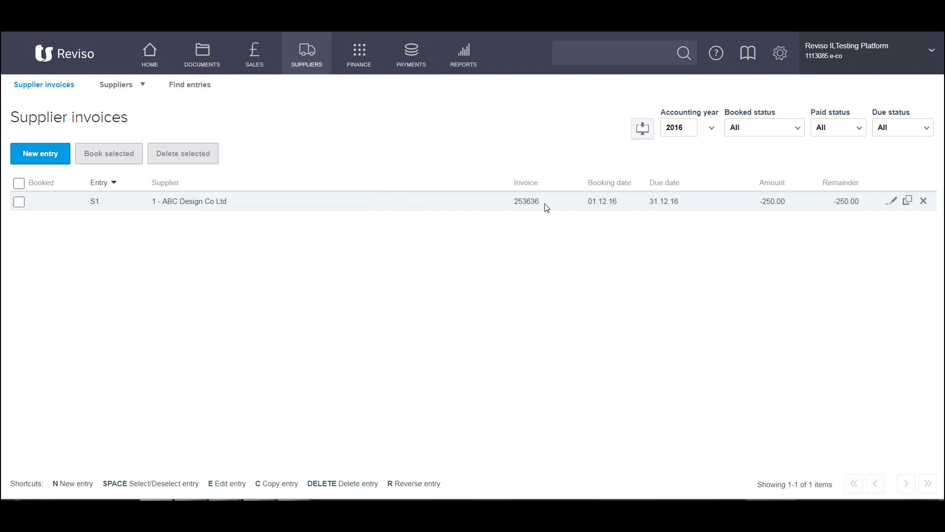
pyautogui.click(39, 155)
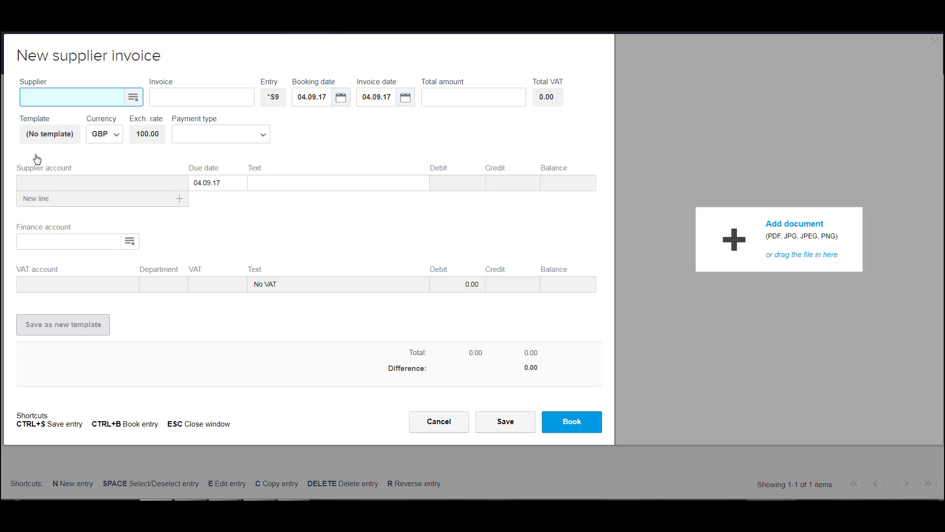
pyautogui.click(132, 97)
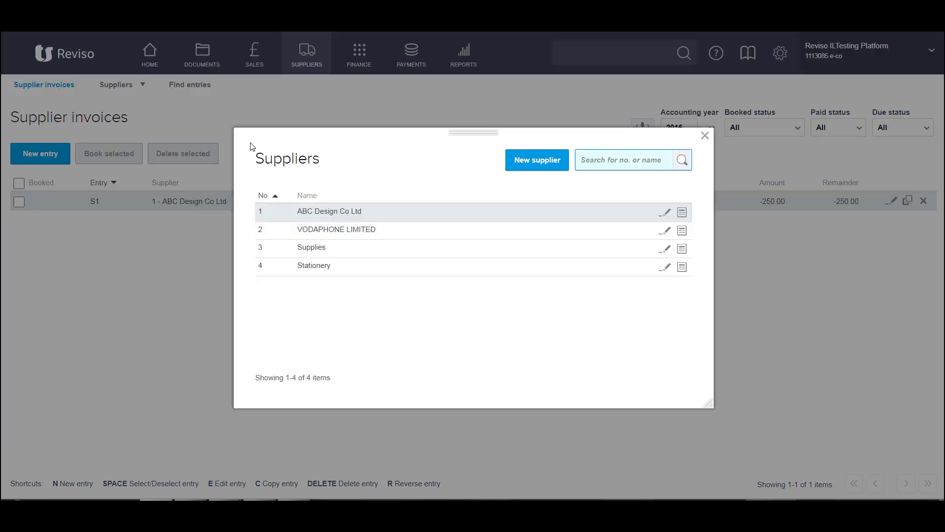
pyautogui.click(301, 248)
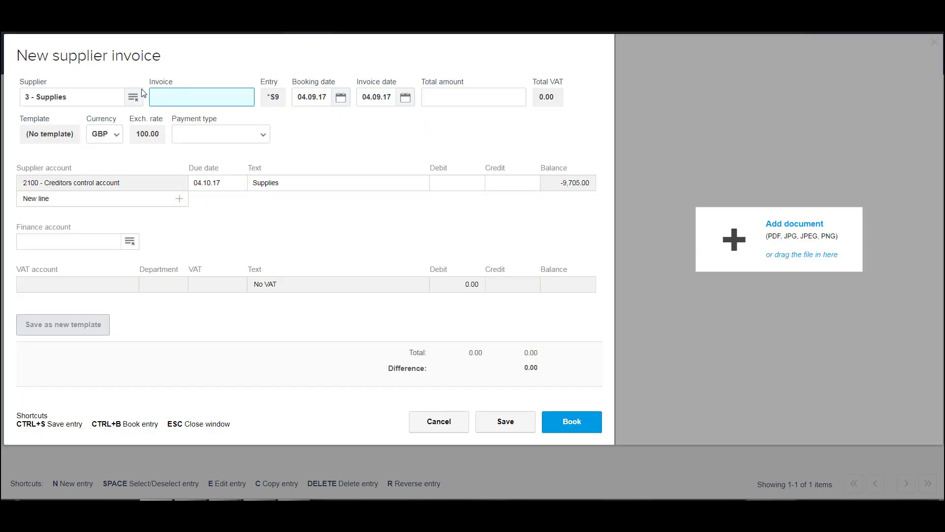
pyautogui.write('54698')
pyautogui.press('Tab')
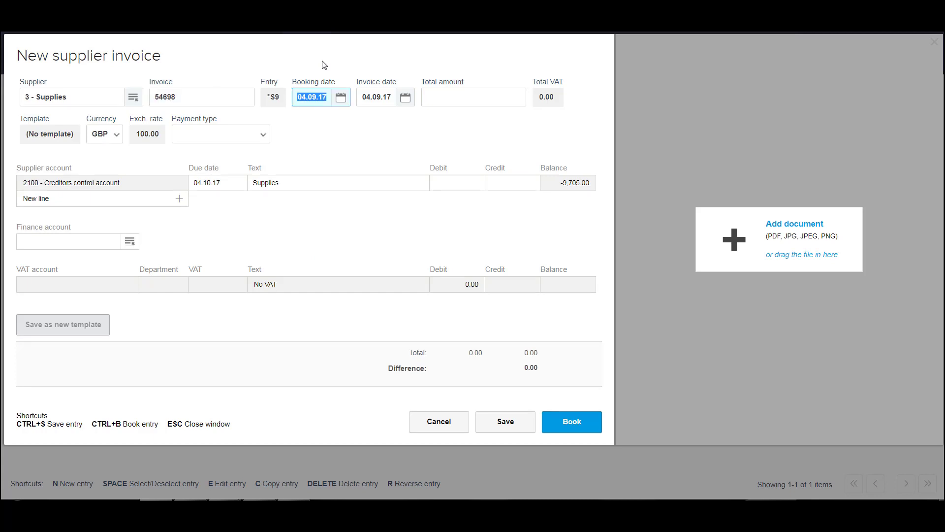
# - Set booking and invoice dates to 02.12.16 and the total amount to 275.00
pyautogui.write('021216')
pyautogui.press('Tab')
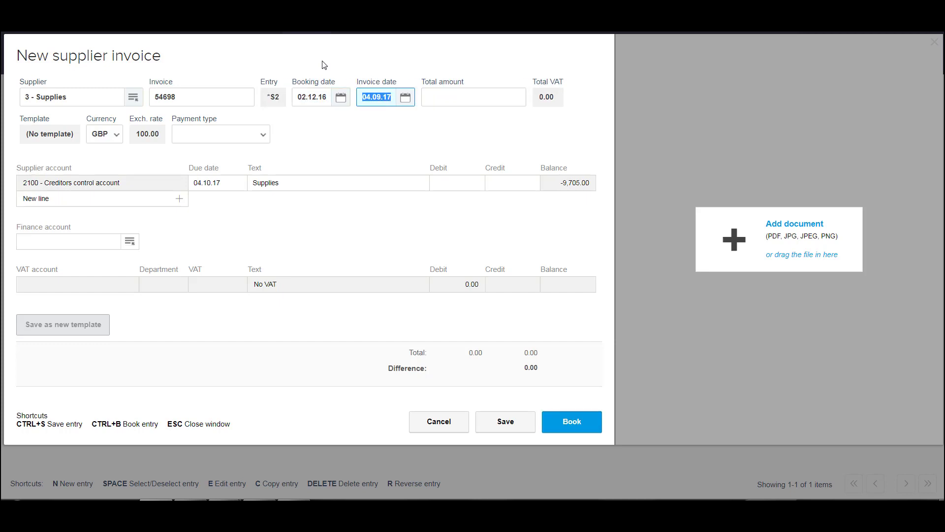
pyautogui.write('02.12.16')
pyautogui.press('Tab')
pyautogui.write('275')
pyautogui.press('Tab')
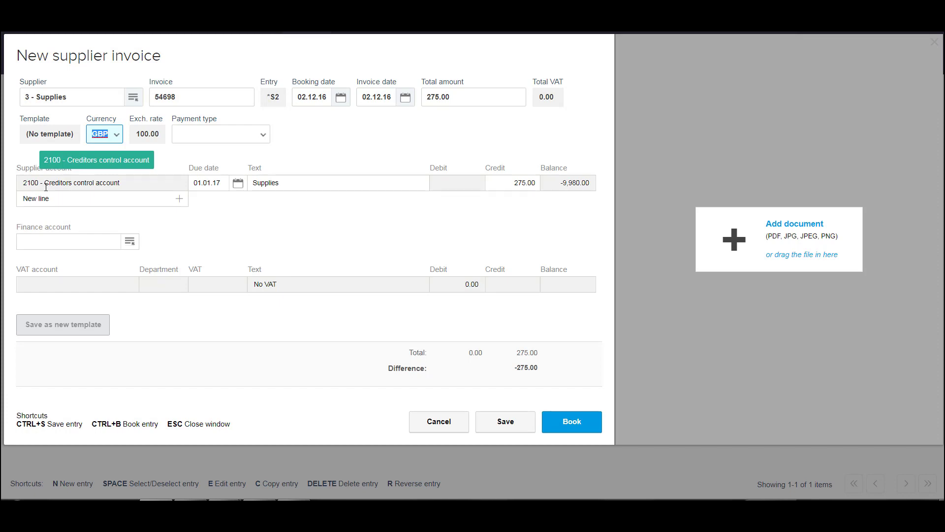
pyautogui.click(68, 235)
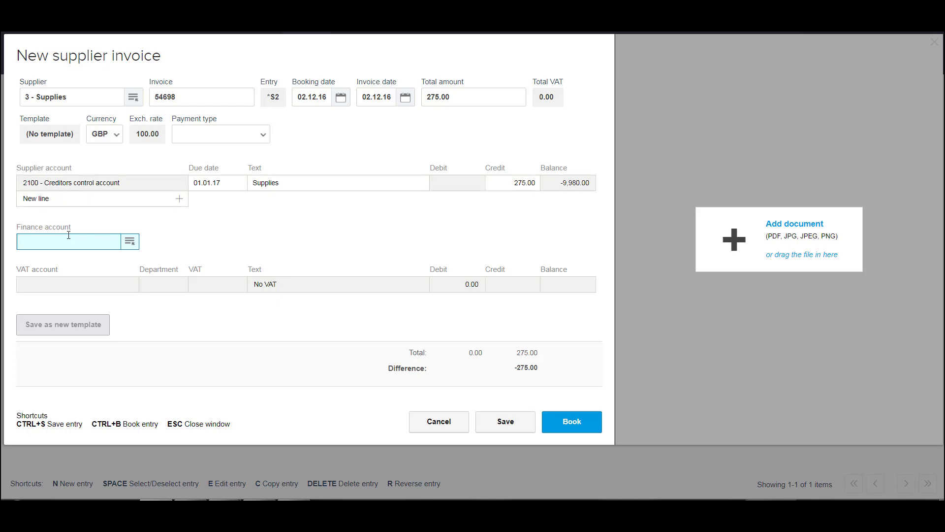
# - Add a 275.00 debit line on account 2100 with text 'Inv 54698' and save the invoice
pyautogui.write('2100')
pyautogui.press('Tab')
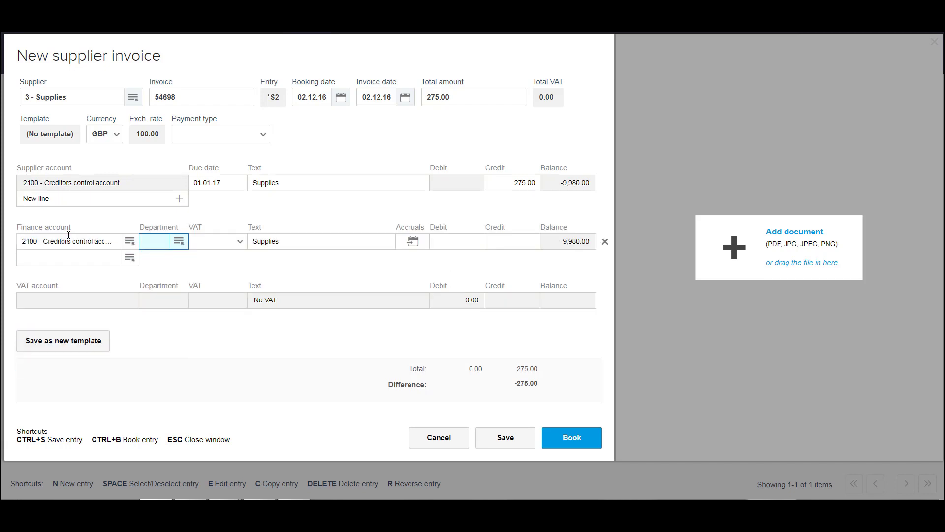
pyautogui.press('Tab')
pyautogui.press('Tab')
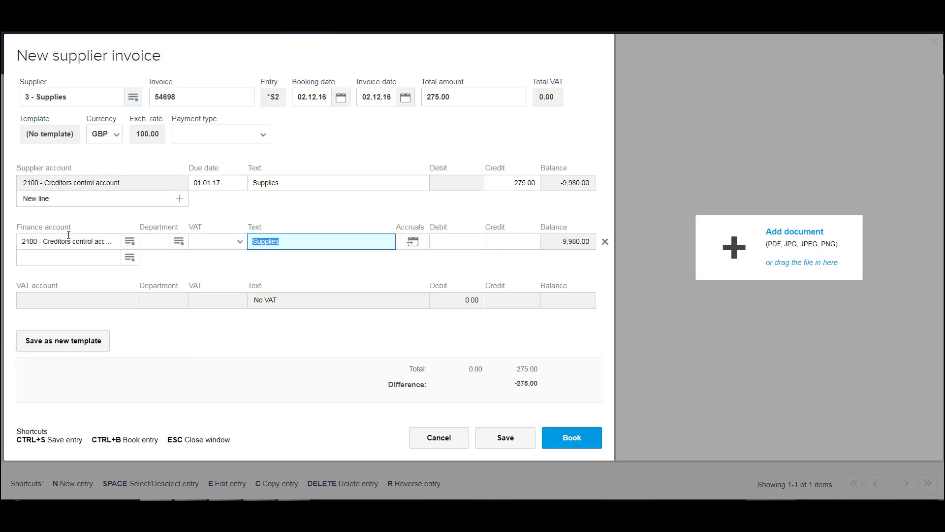
pyautogui.write('Inv 54698')
pyautogui.press('Tab')
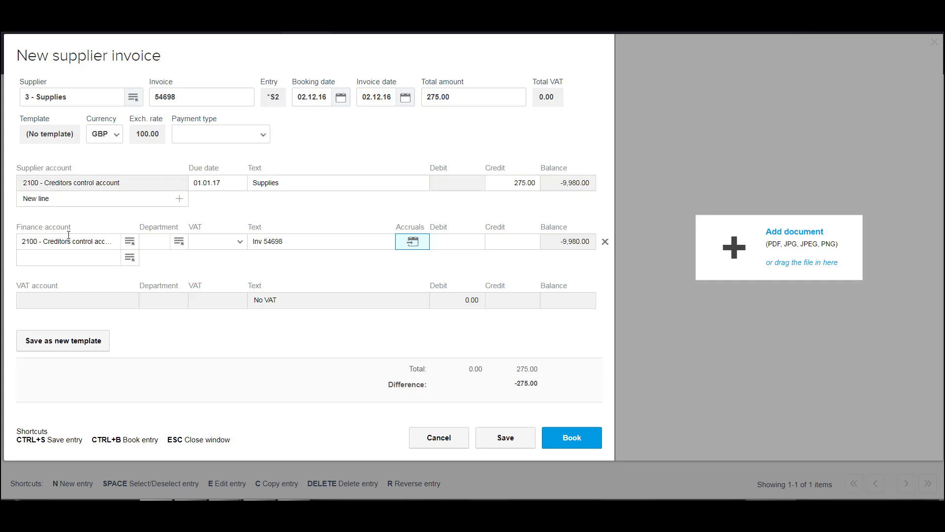
pyautogui.press('Tab')
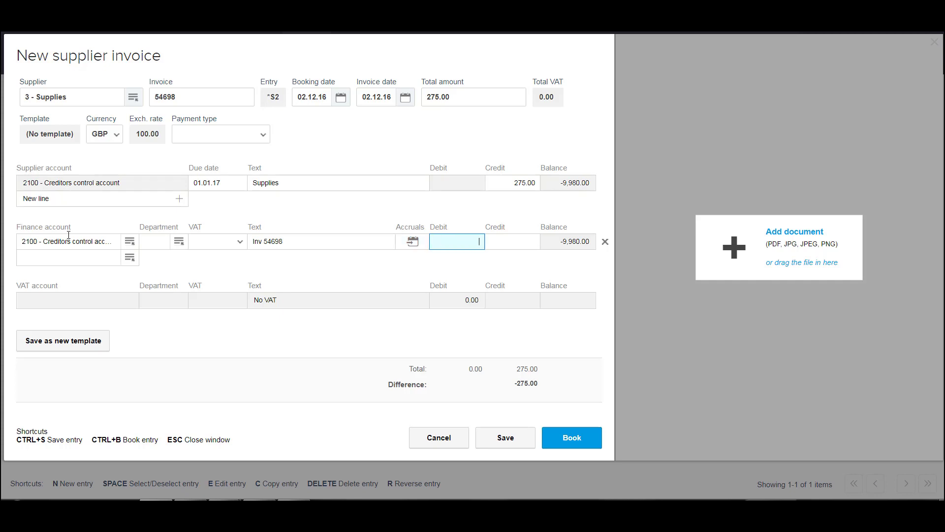
pyautogui.write('275.00')
pyautogui.press('Return')
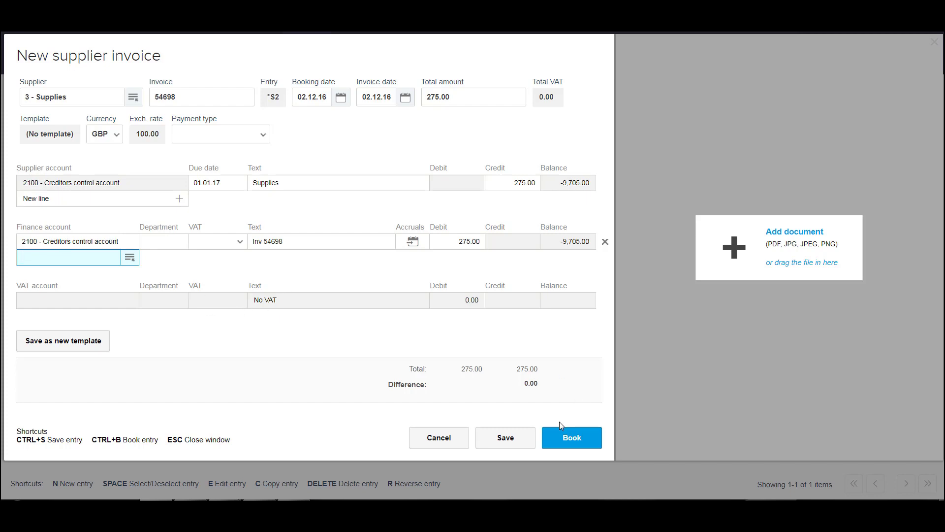
pyautogui.click(485, 445)
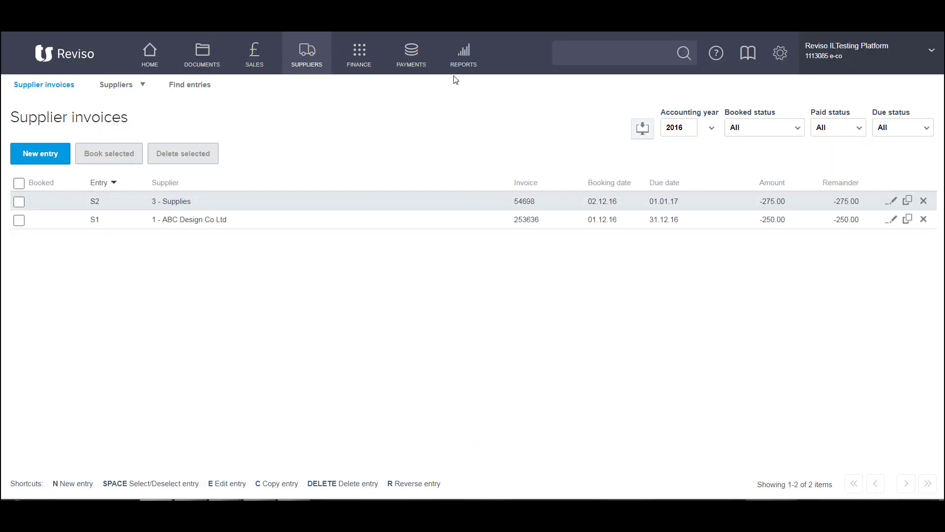
# - Run the Trial balance report to 31.12.16, balancing at 6,925.00 debit and credit
pyautogui.click(467, 64)
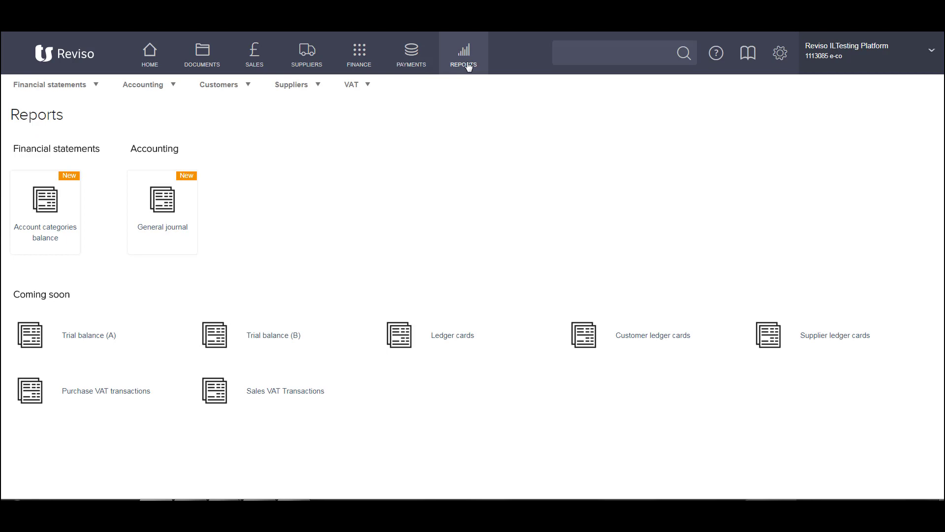
pyautogui.click(51, 85)
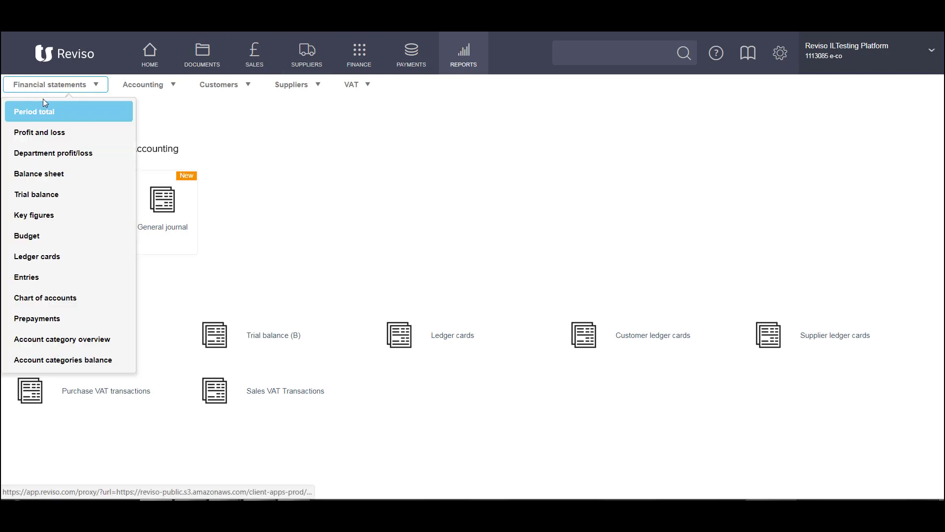
pyautogui.click(30, 196)
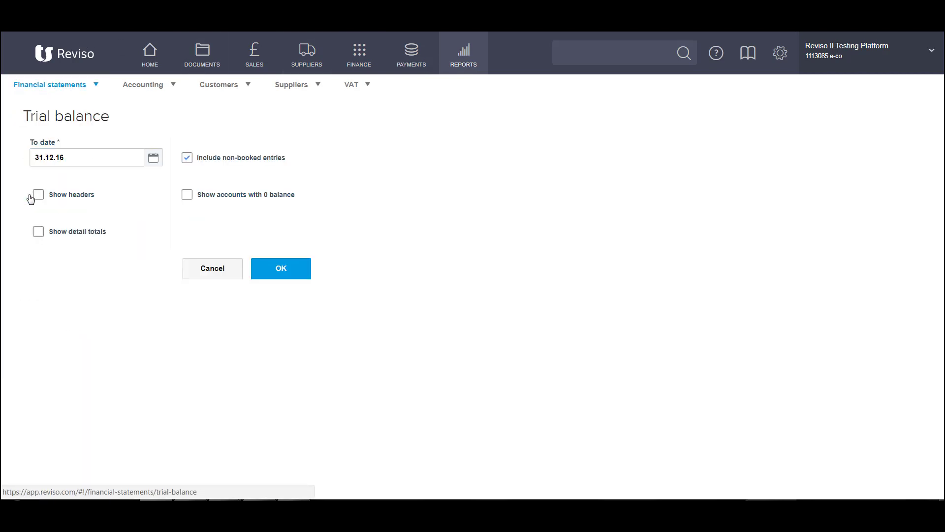
pyautogui.click(275, 270)
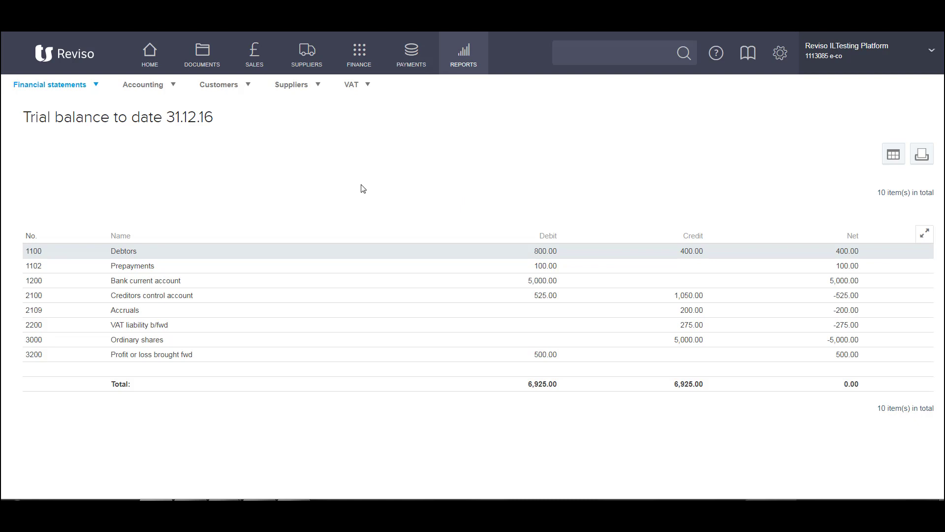
# - Run the Aged debtors report as of 31.12.16, totalling 400.00, and return to Reports
pyautogui.click(218, 88)
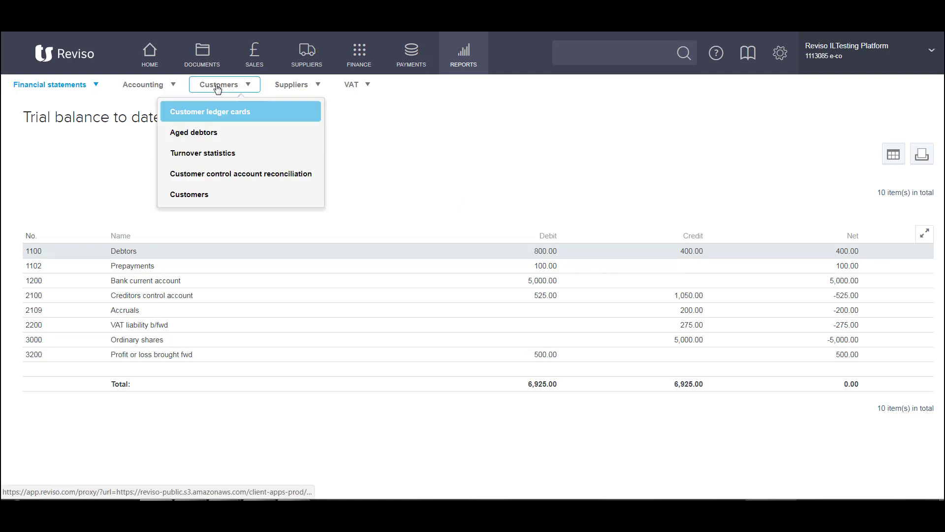
pyautogui.click(190, 134)
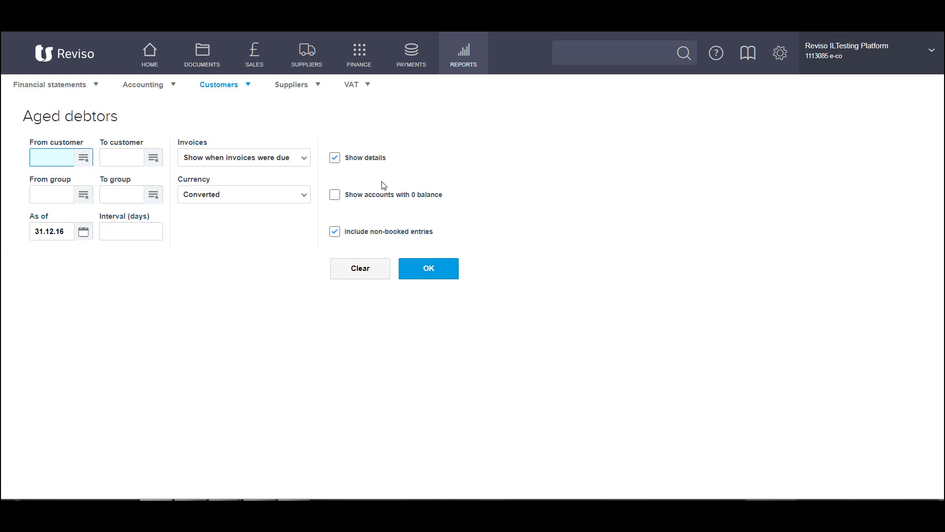
pyautogui.click(425, 274)
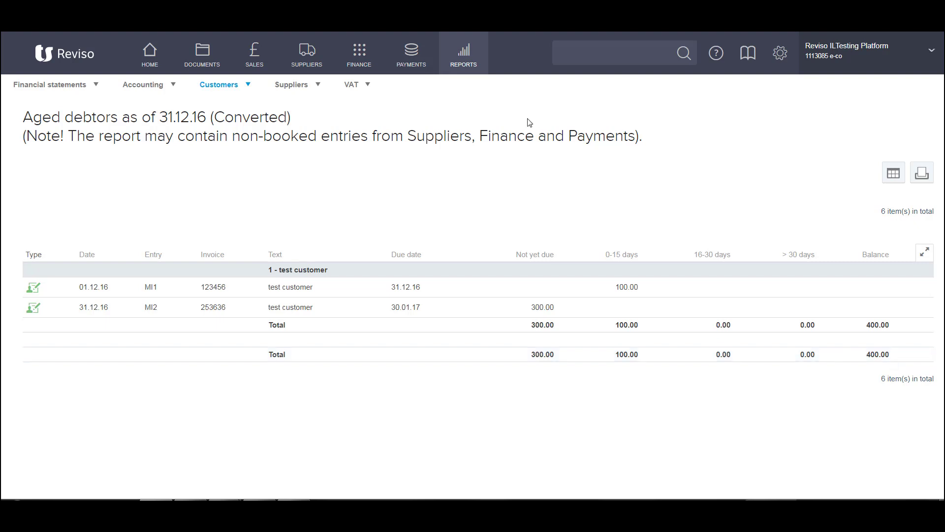
pyautogui.click(306, 60)
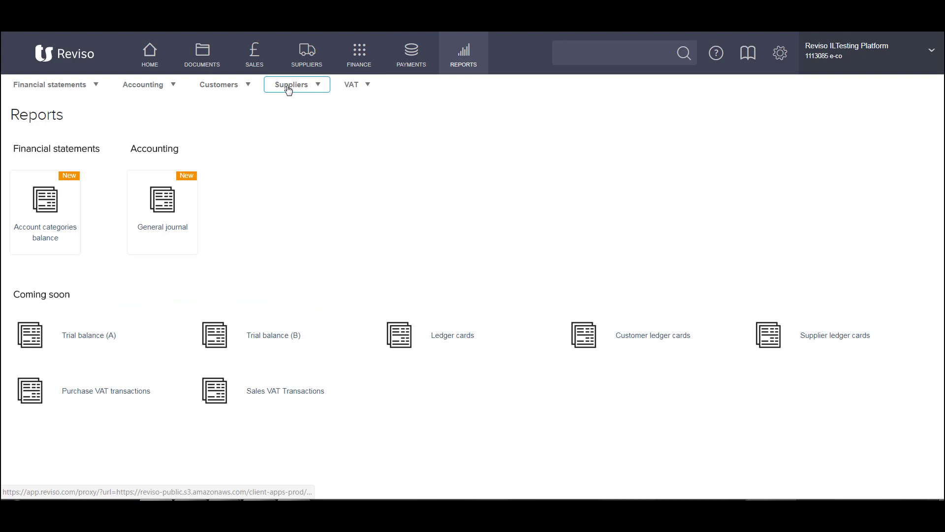
# - Run the Aged creditors report as of 311216 with non-booked entries included
pyautogui.click(290, 88)
pyautogui.click(275, 133)
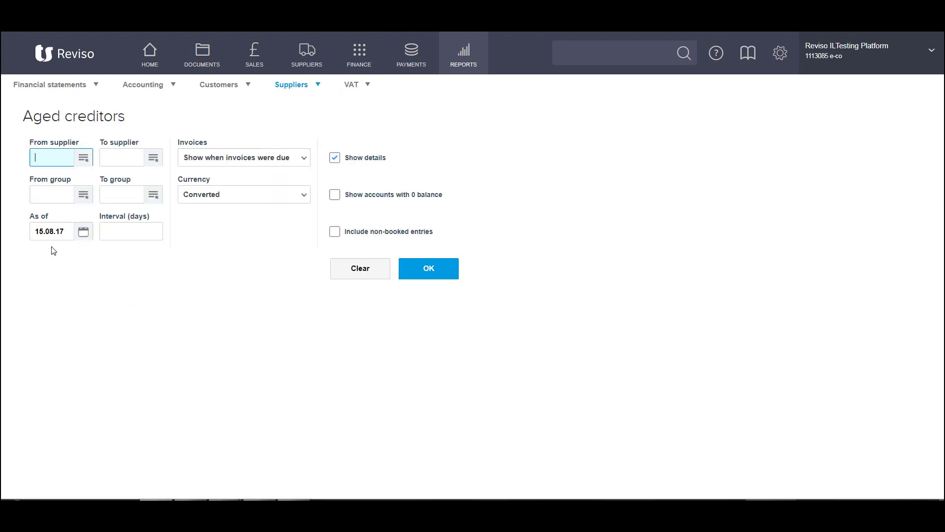
pyautogui.click(69, 231)
pyautogui.write('311216')
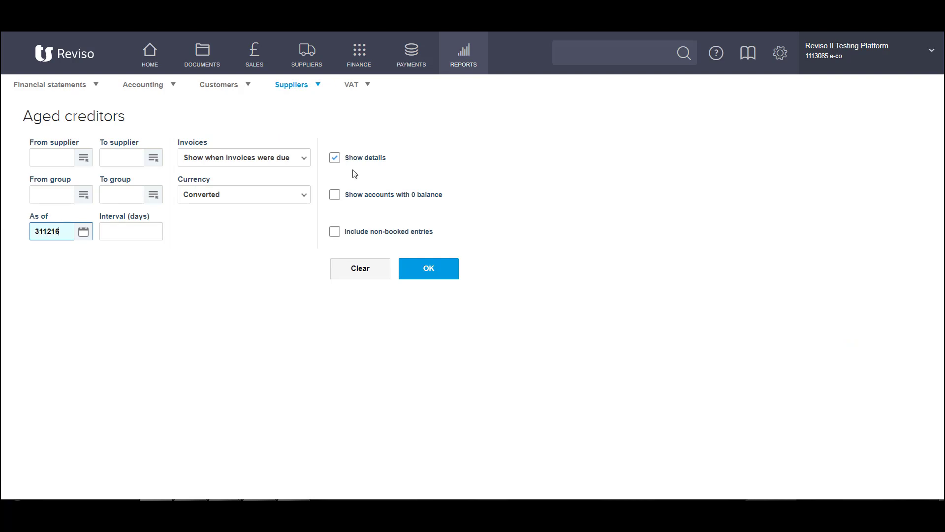
pyautogui.click(334, 231)
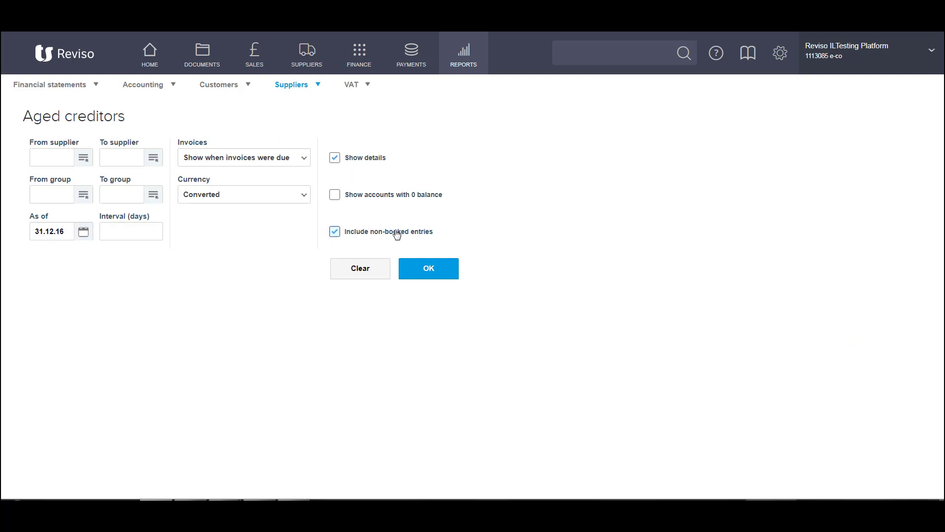
pyautogui.click(425, 274)
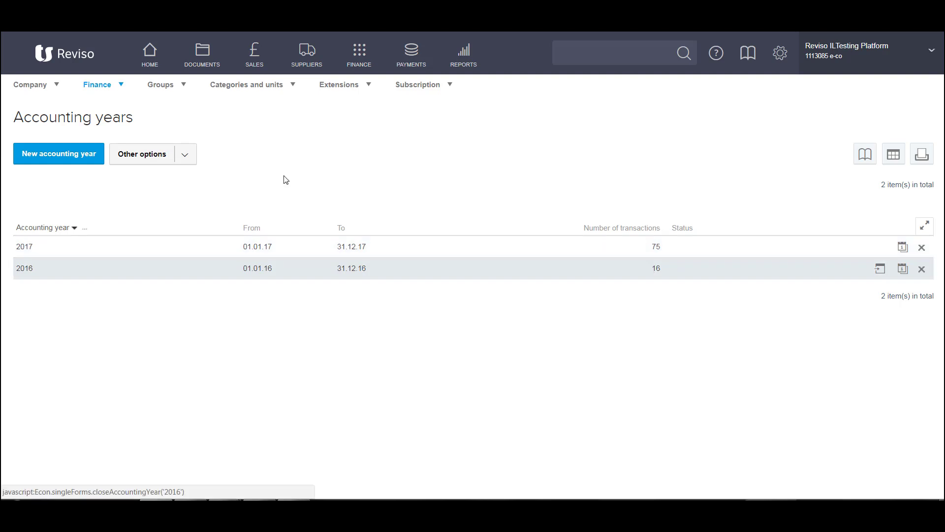
# - Start closing the 2016 year from its row in the Accounting years list
pyautogui.click(880, 270)
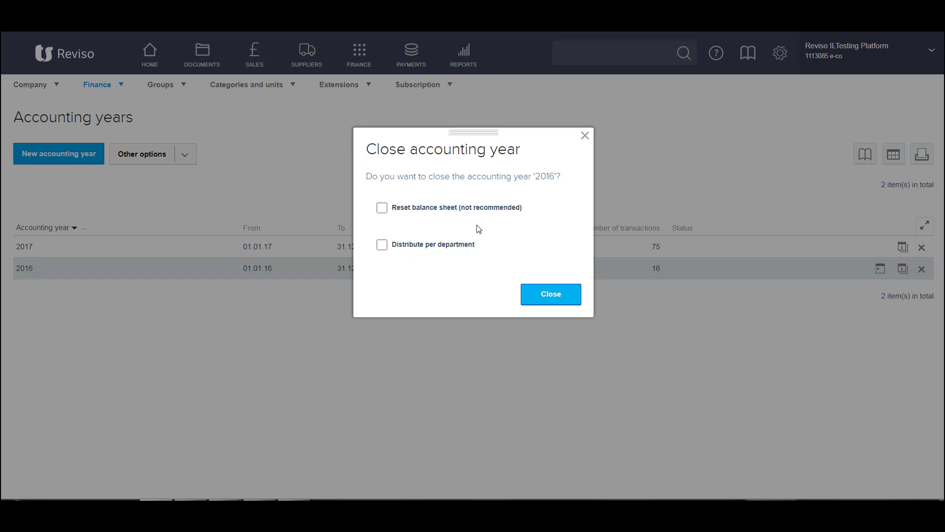
# - Confirm closing 2016, then check it shows Closed under Finance > Accounting years
pyautogui.click(564, 300)
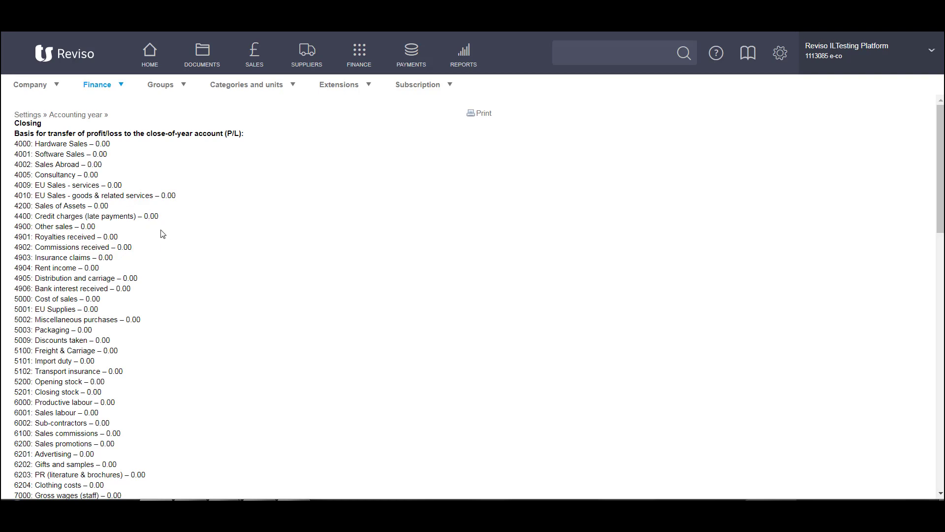
pyautogui.scroll(-2, 163, 234)
pyautogui.scroll(2, 162, 234)
pyautogui.click(101, 95)
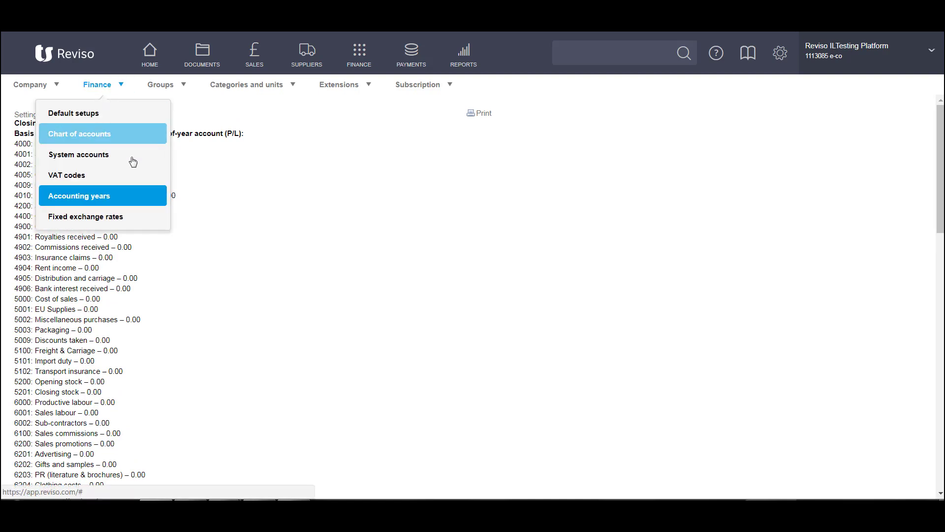
pyautogui.click(101, 194)
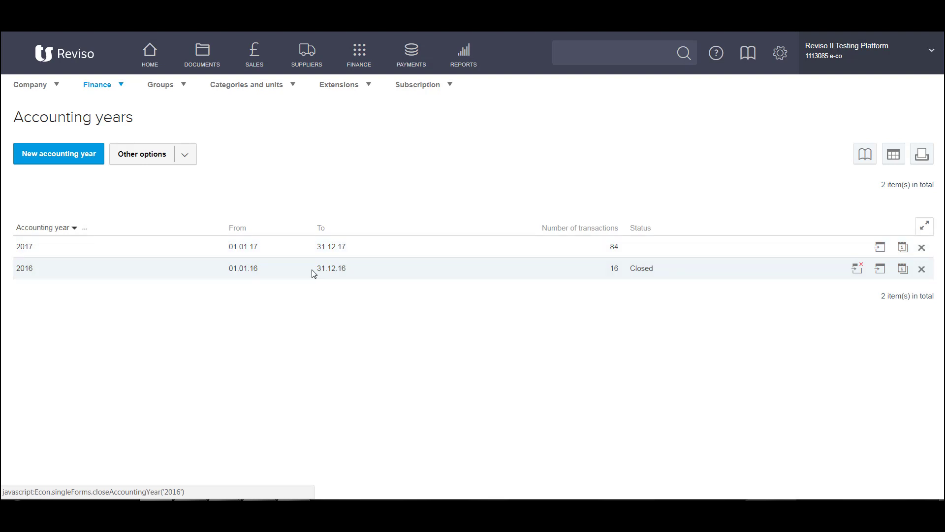
pyautogui.click(349, 259)
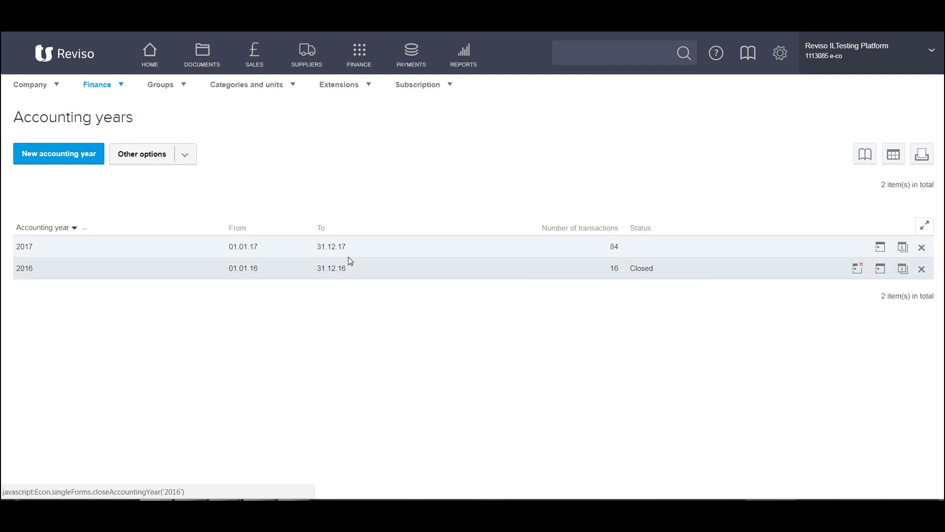